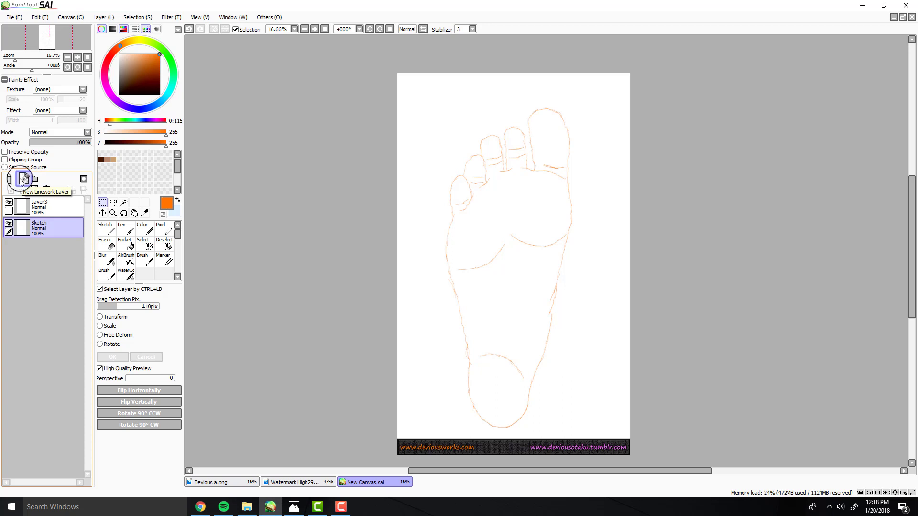
- Add a new linework layer directly above the Sketch layer and make it the active layer
click(21, 184)
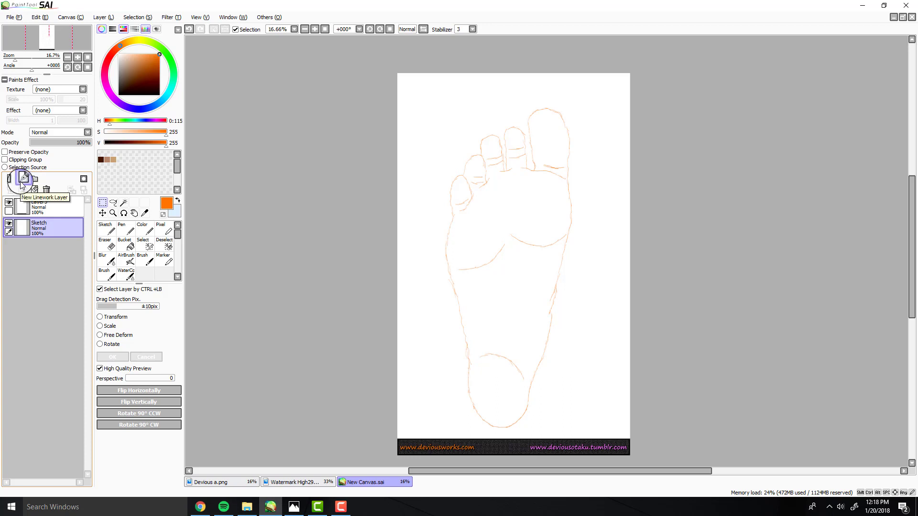
click(22, 184)
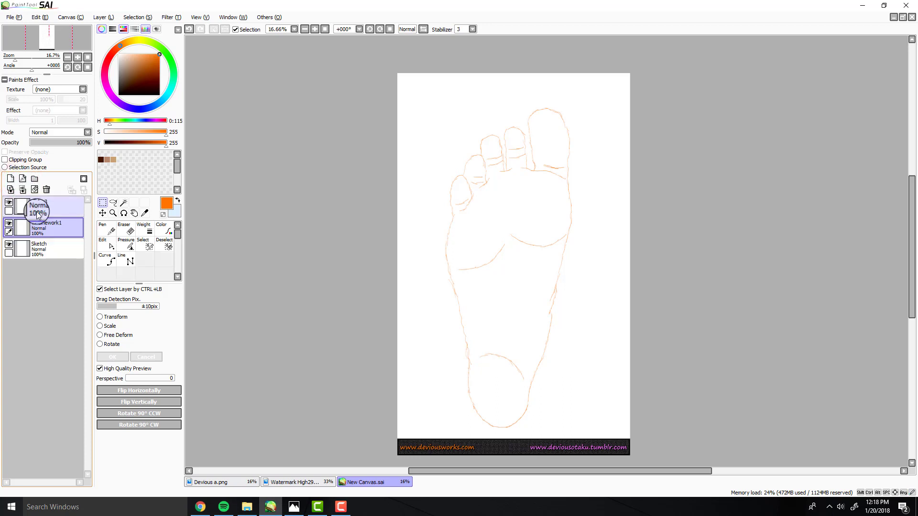
click(71, 232)
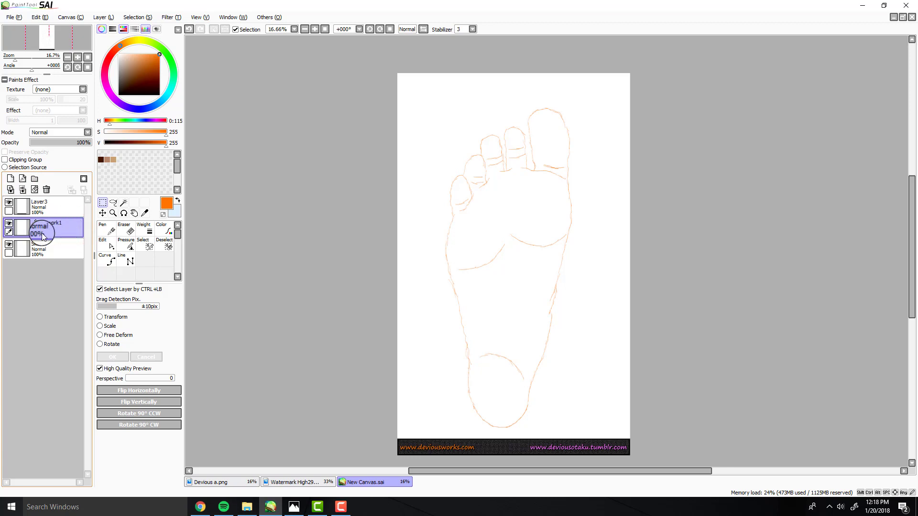
- Activate the Curve tool with black as the colour and a line size of 3
click(104, 258)
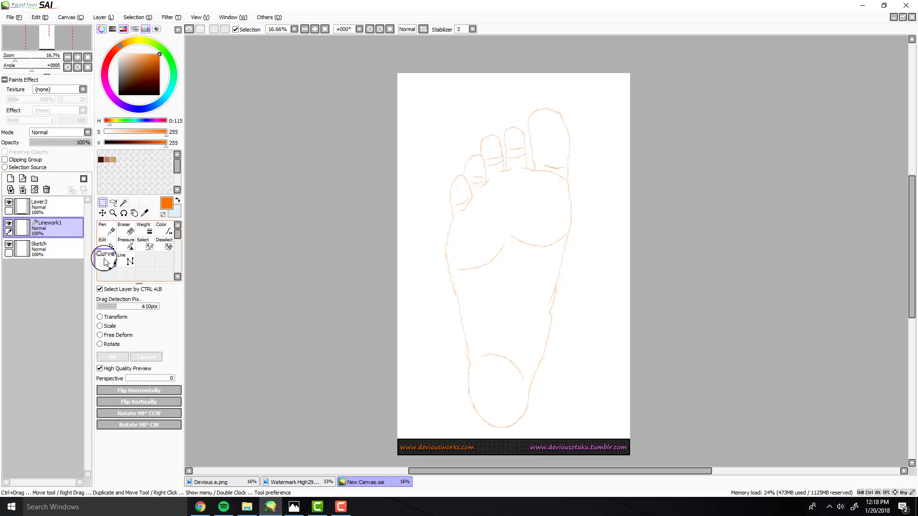
click(105, 260)
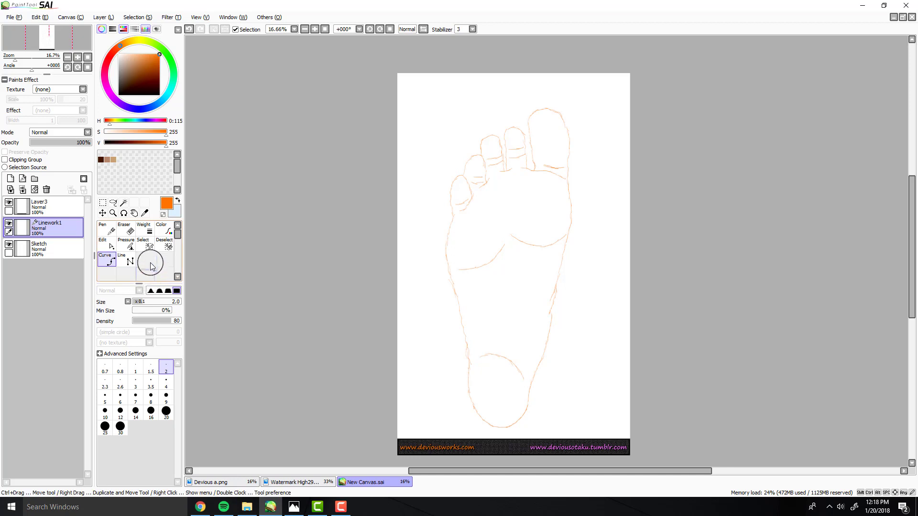
click(136, 84)
drag(135, 84, 89, 152)
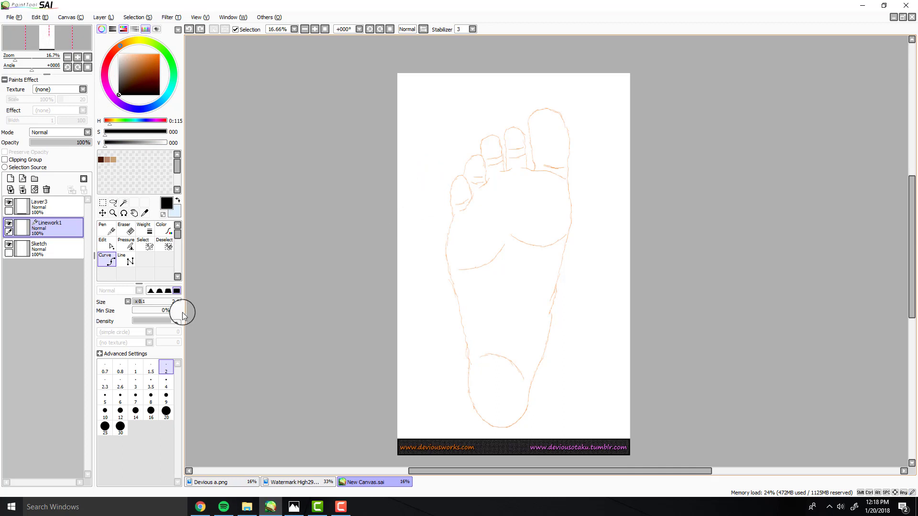
click(135, 381)
click(429, 173)
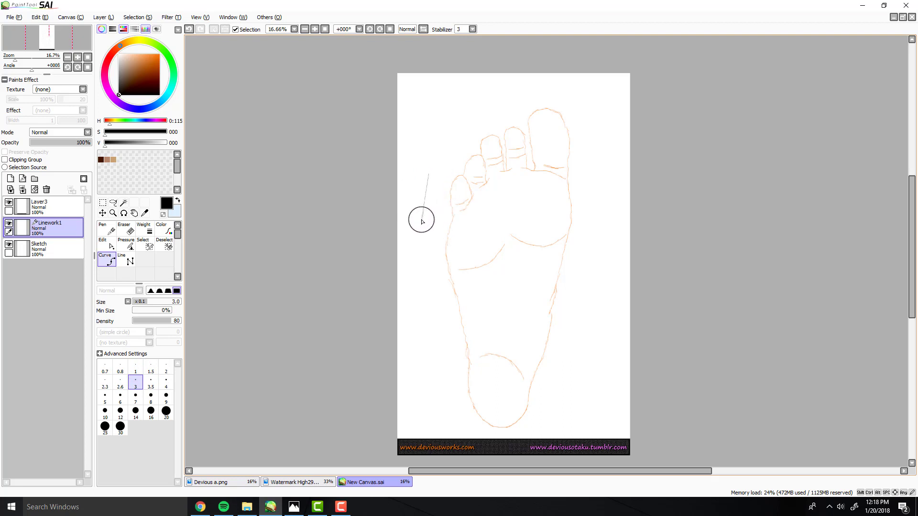
click(110, 246)
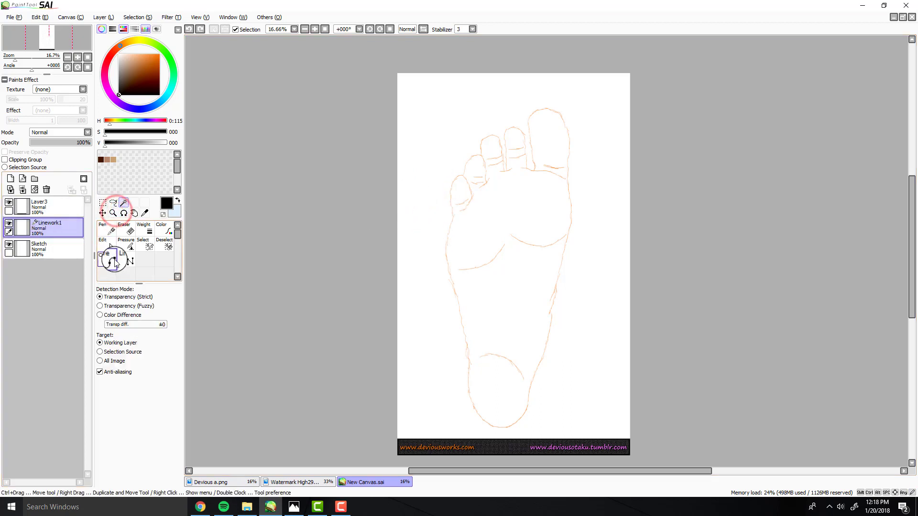
click(111, 262)
- Draw a winding practice curve in the blank area beside the small toes with the Curve tool
scroll(424, 165, up, 3)
click(427, 82)
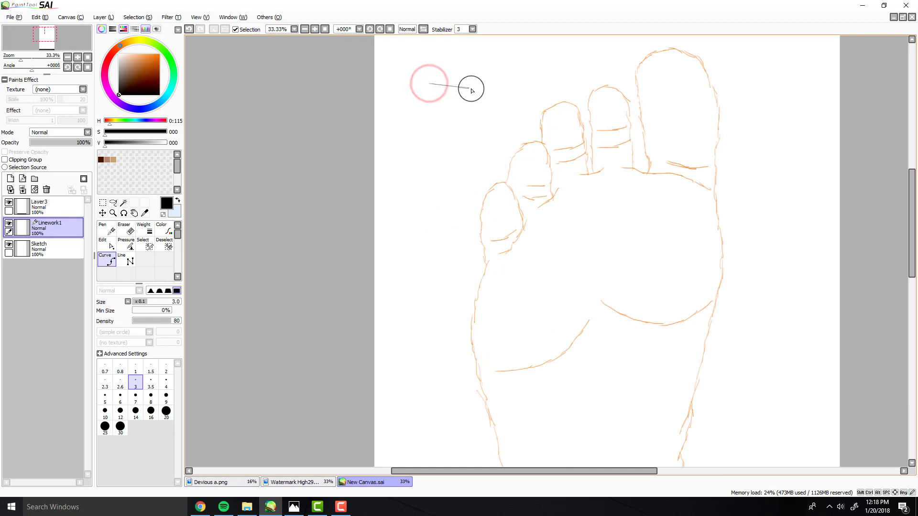
click(476, 93)
click(481, 161)
click(395, 238)
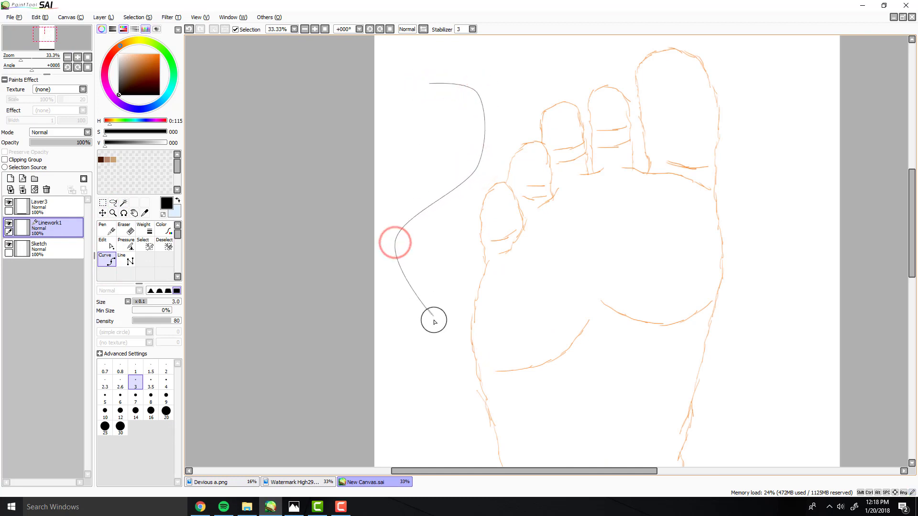
click(434, 328)
- Undo the last points of the practice curve and reroute it into a closed loop
key(ctrl+z)
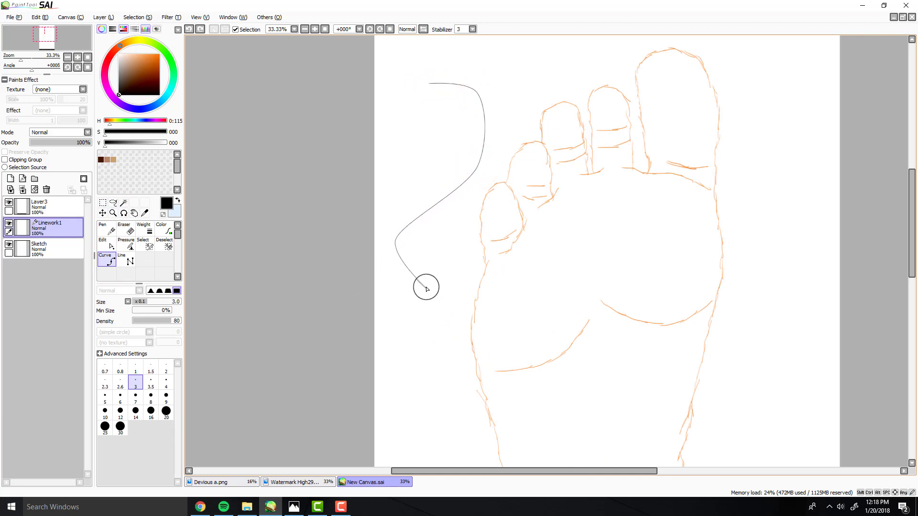
key(ctrl+z)
click(461, 262)
click(385, 189)
click(412, 86)
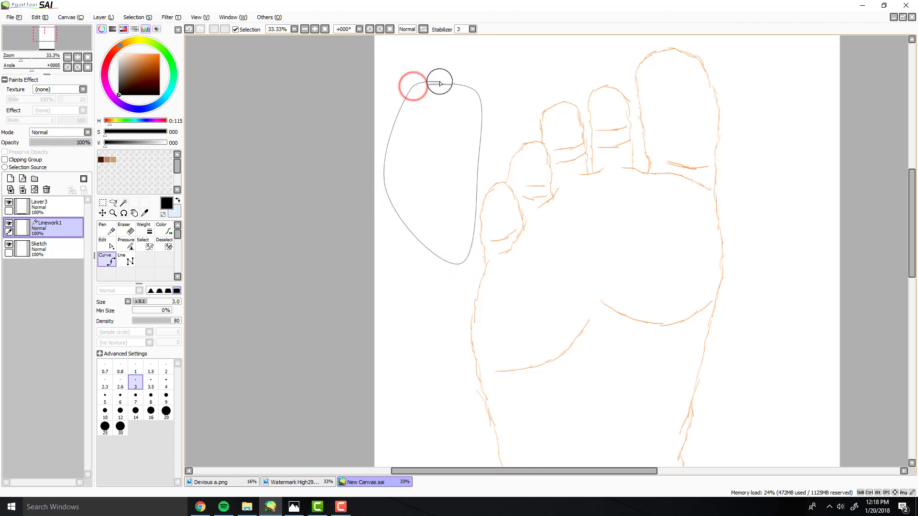
- Select the inside of the practice loop with the Magic Wand and clear the selection again
click(124, 202)
click(433, 169)
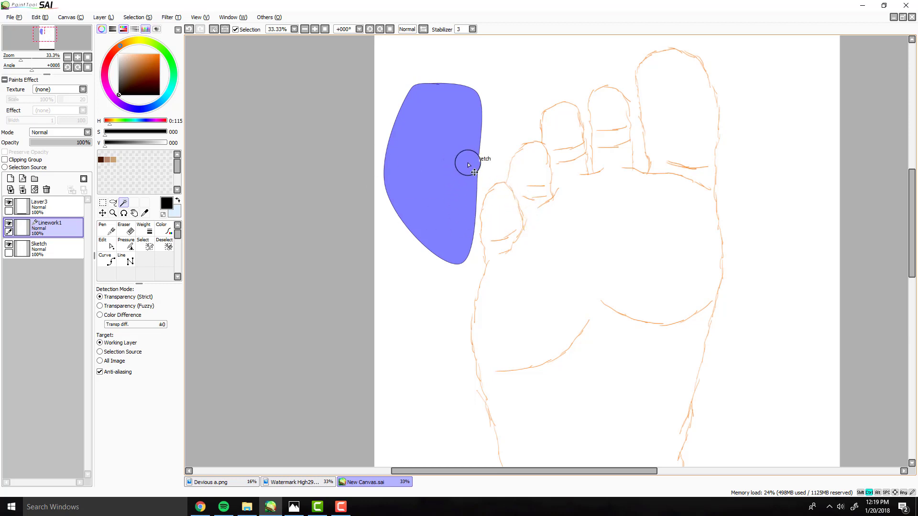
key(ctrl+d)
- Undo the practice loop completely so the linework layer is empty
key(ctrl+z)
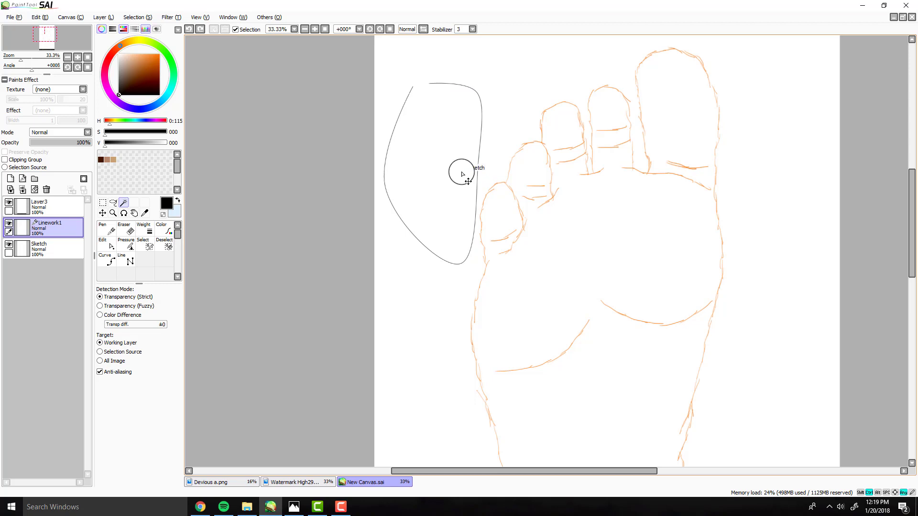
key(ctrl+z)
key(ctrl+z)
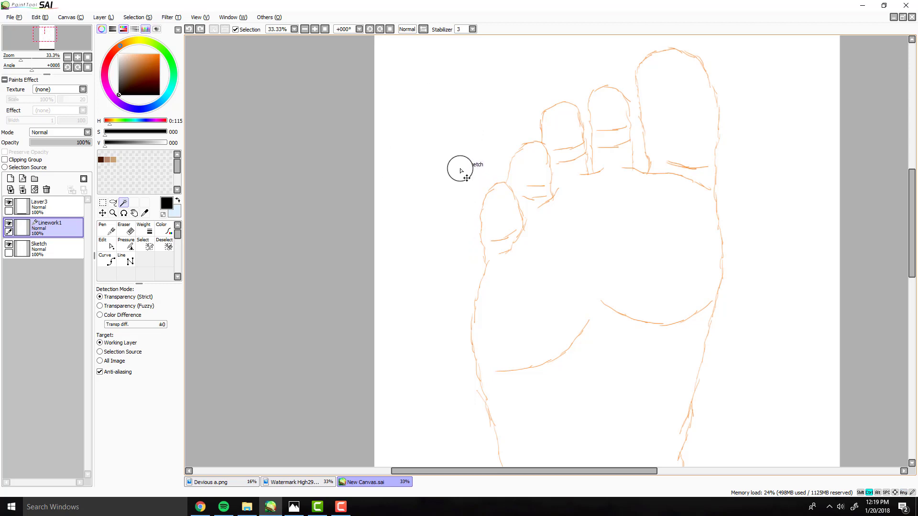
- Lower the Sketch layer's opacity to 58%
scroll(459, 172, down, 2)
scroll(443, 241, up, 5)
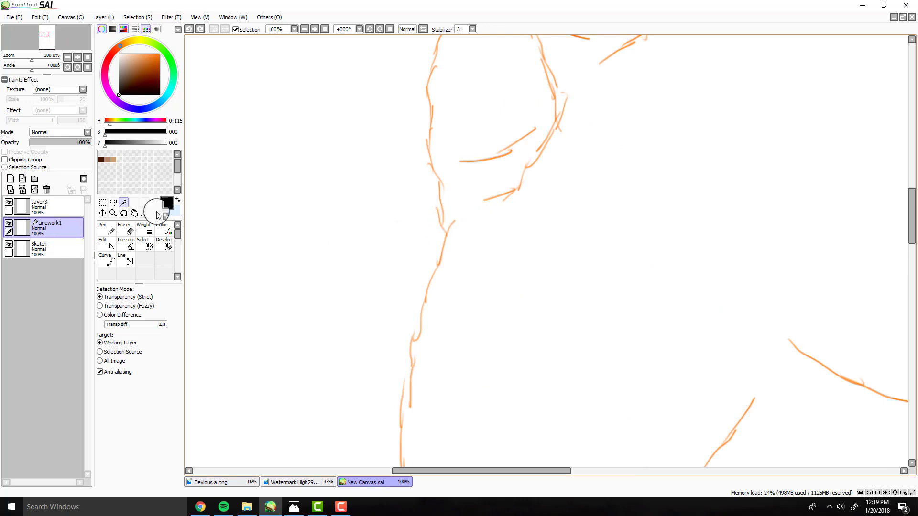
click(76, 248)
click(77, 144)
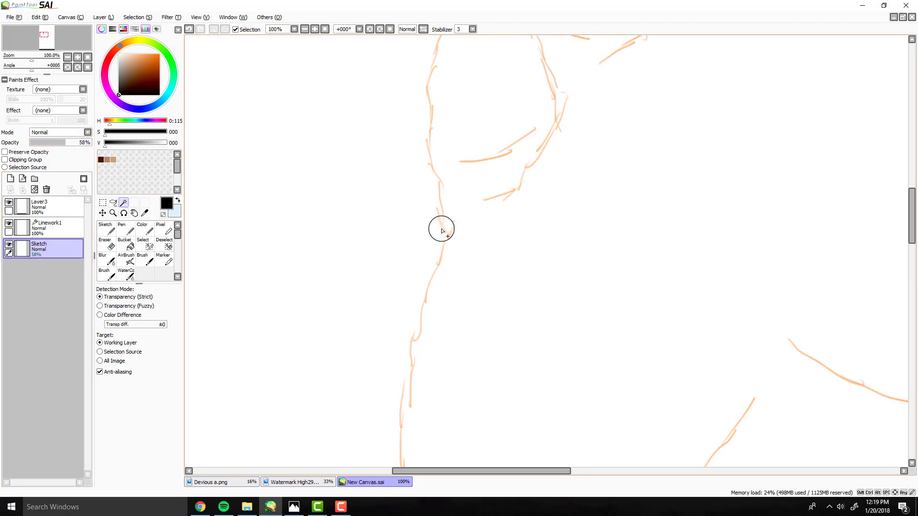
- On the linework layer, start a curve just below the little toe and trace the upper outer edge of the foot
click(61, 232)
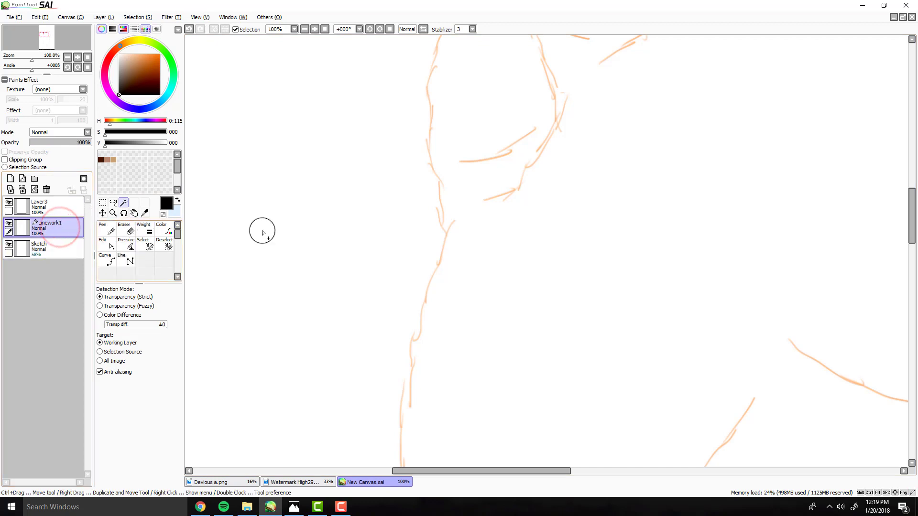
click(109, 261)
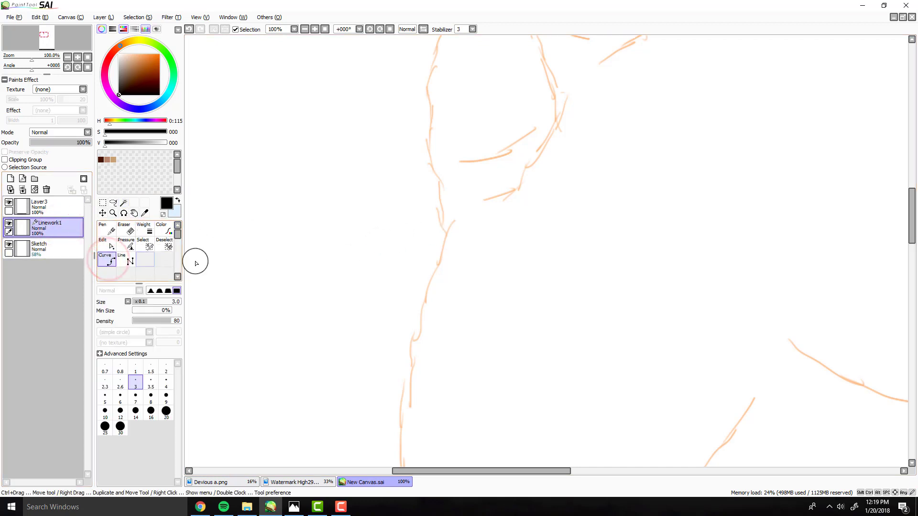
click(453, 225)
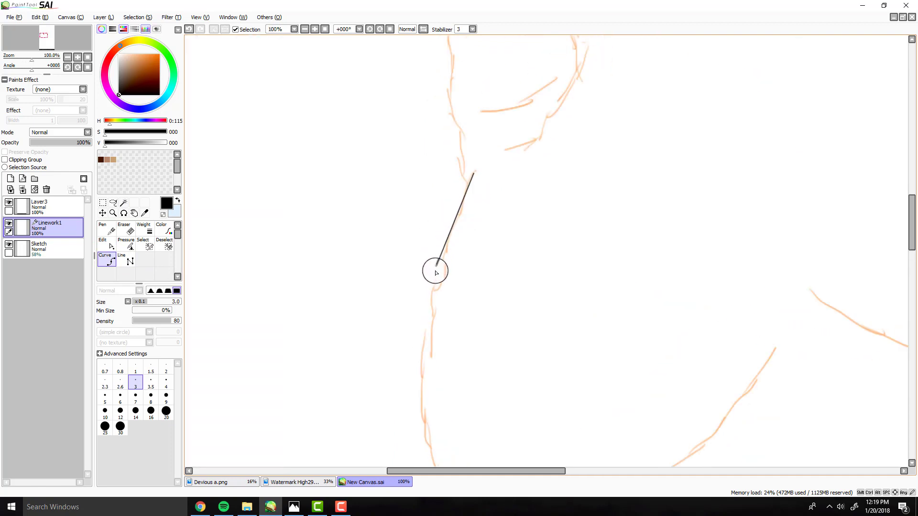
click(435, 285)
scroll(400, 322, down, 3)
scroll(455, 299, up, 3)
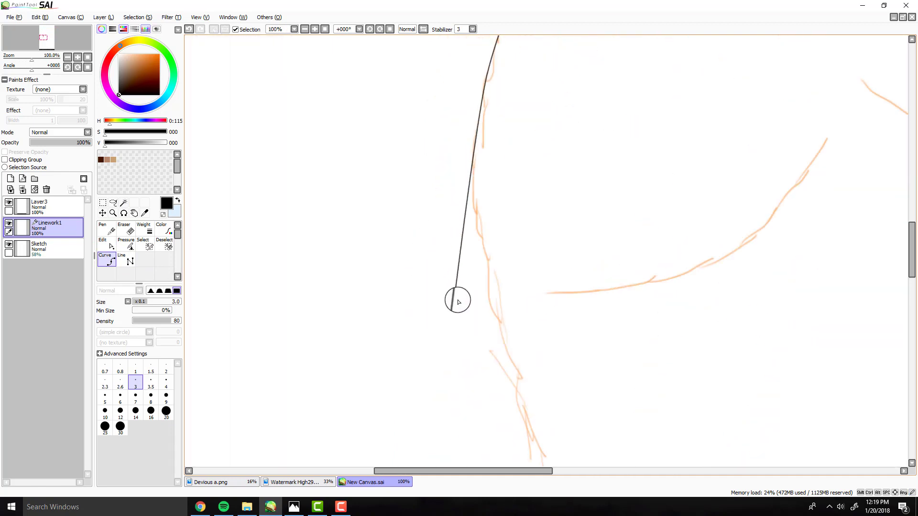
click(477, 229)
- Continue the curve down the outer side of the sole and end it with a short inward hook above the heel
scroll(502, 313, down, 3)
scroll(494, 256, up, 2)
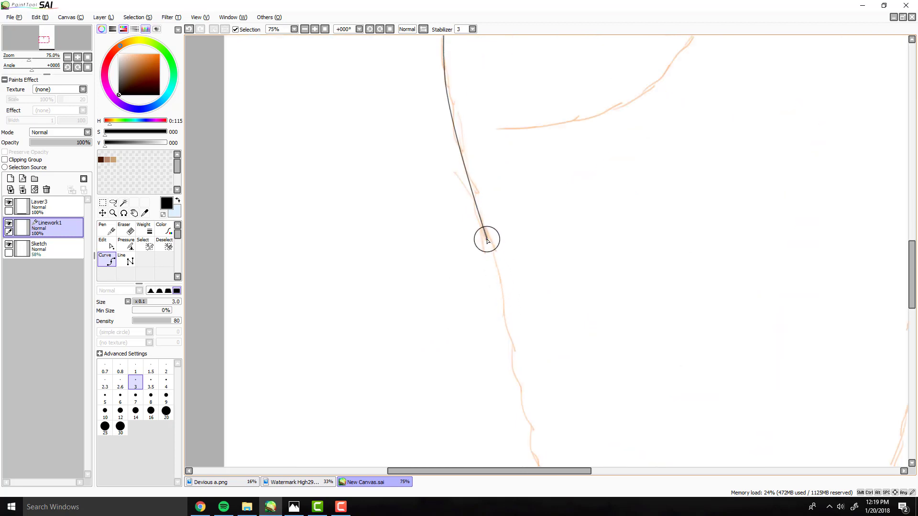
scroll(488, 241, down, 3)
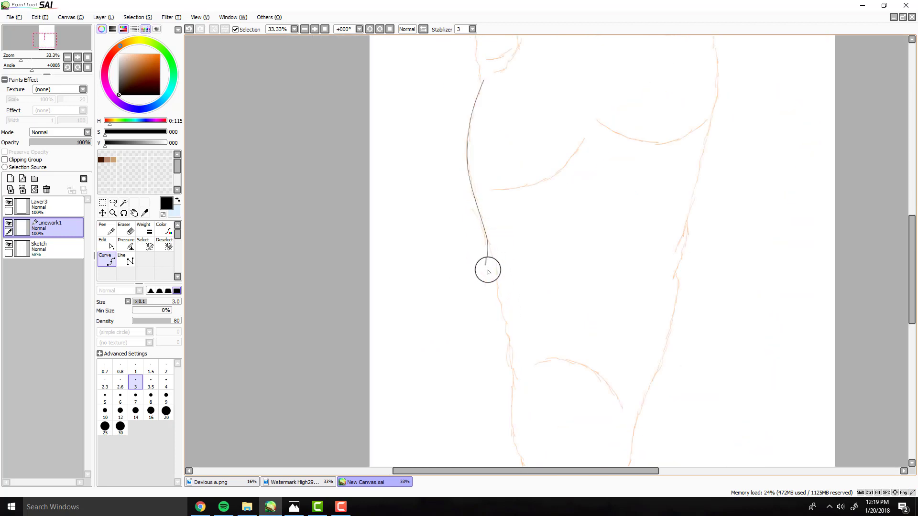
scroll(488, 268, up, 3)
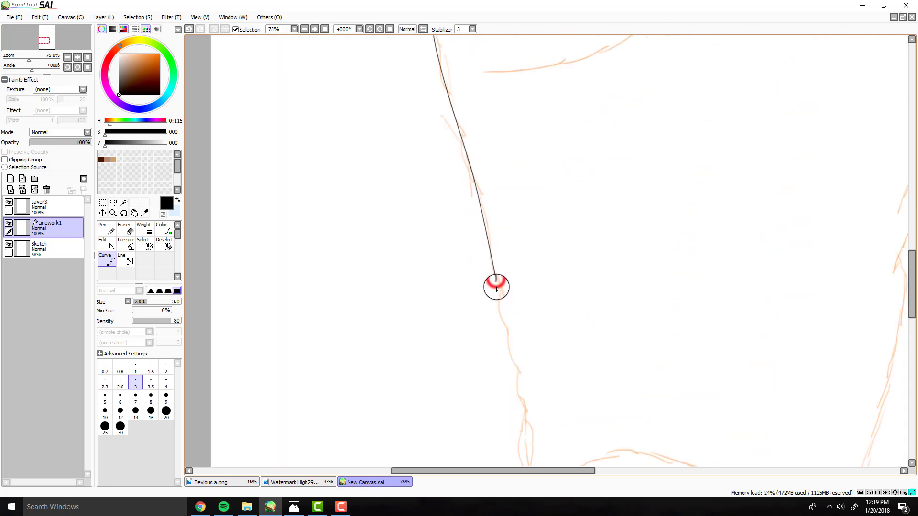
click(519, 390)
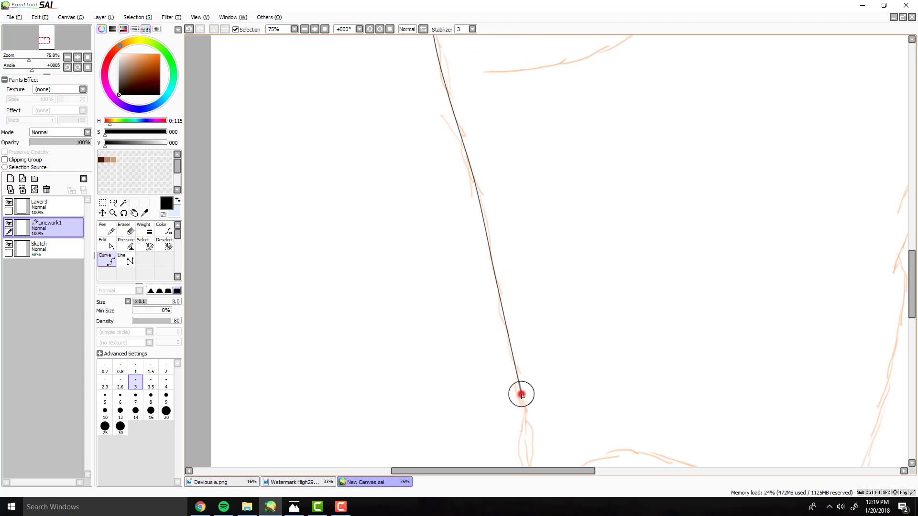
scroll(519, 390, down, 3)
scroll(529, 325, up, 3)
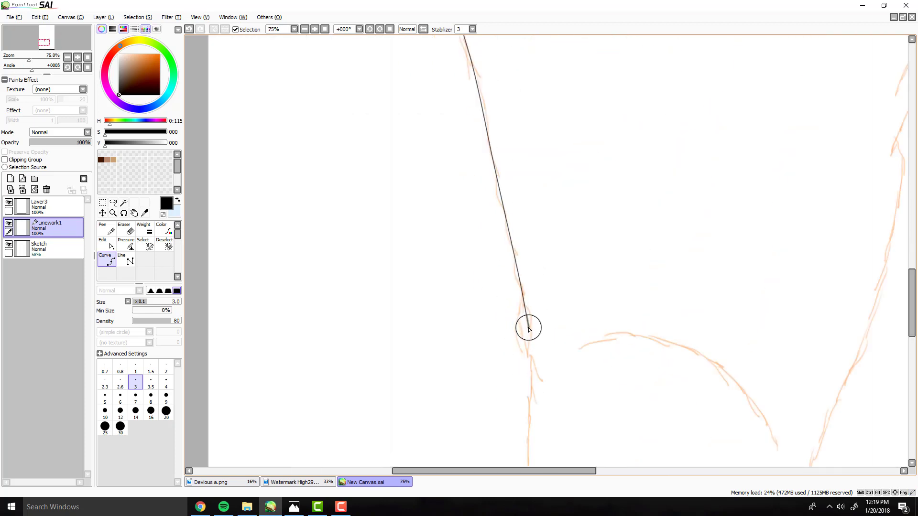
click(526, 334)
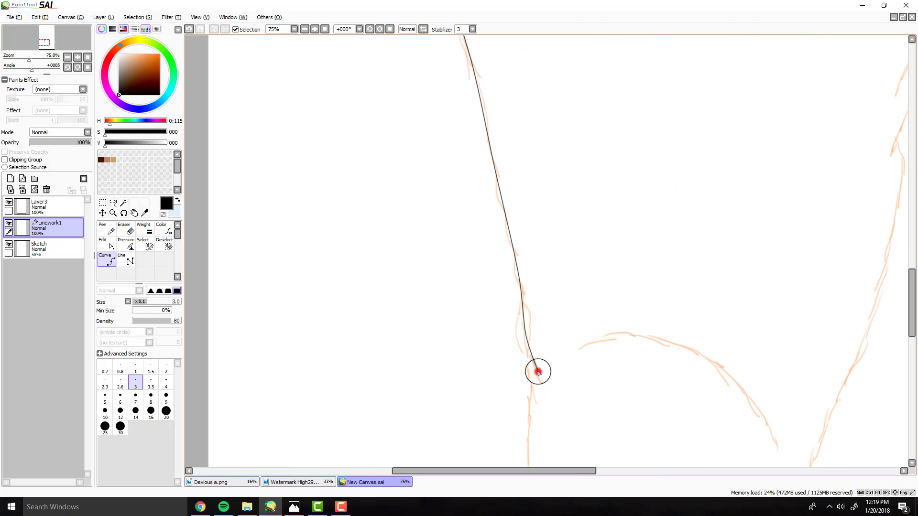
click(538, 373)
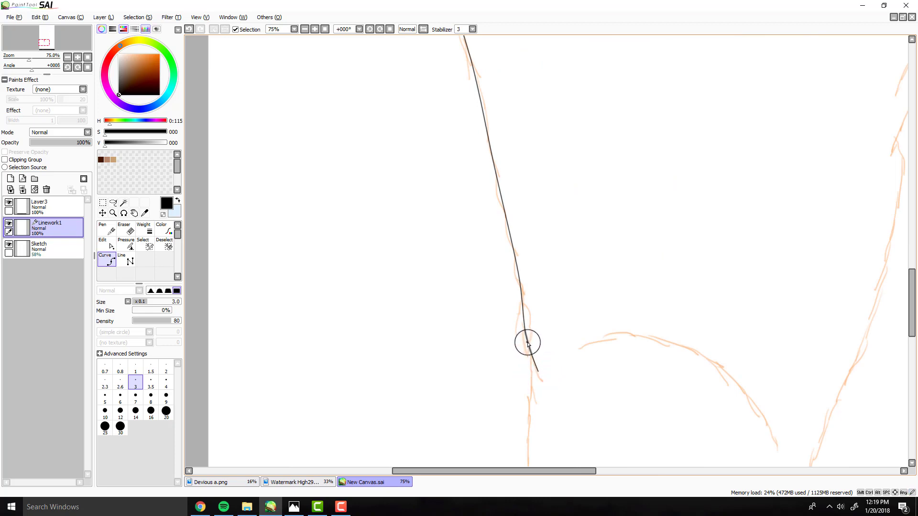
- Start a new curve on the outer line just above the hook's end and trace the outer side of the heel
click(527, 343)
scroll(524, 349, down, 3)
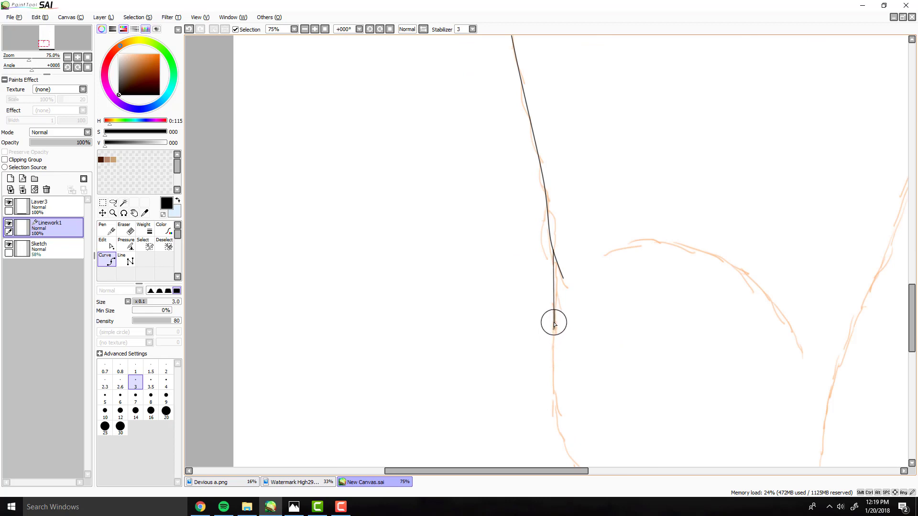
scroll(552, 392, down, 2)
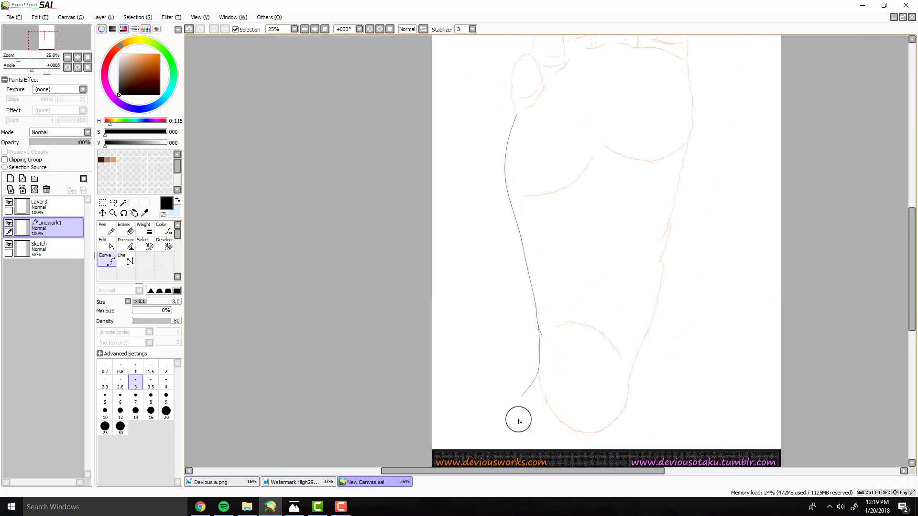
scroll(516, 420, up, 1)
click(561, 393)
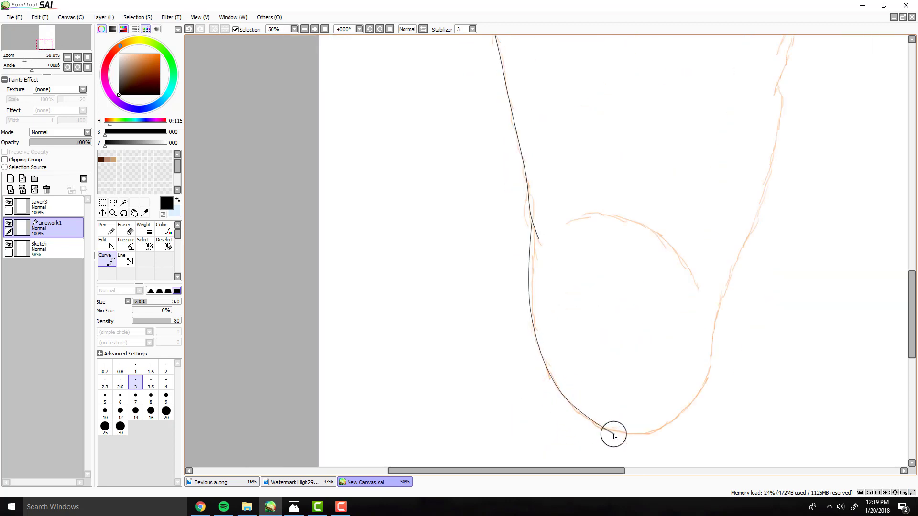
click(606, 433)
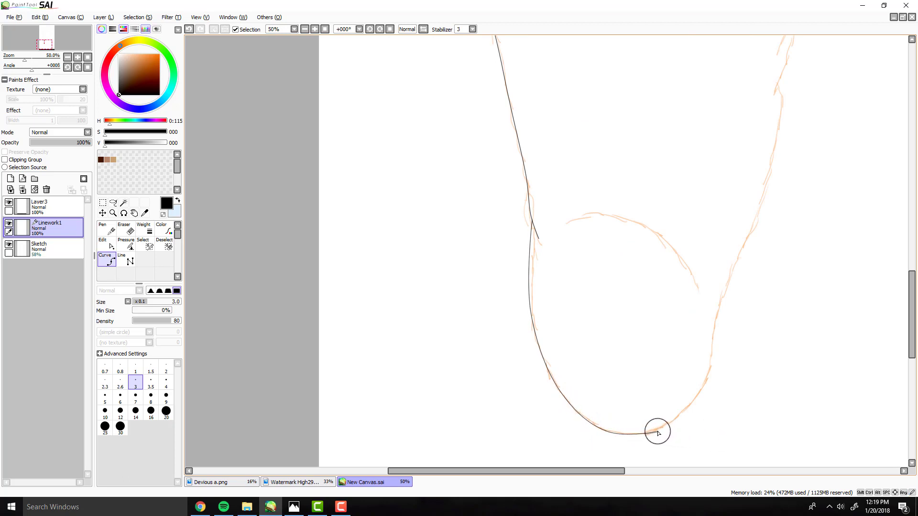
- Continue the heel curve around the bottom of the heel and up its inner side
click(658, 433)
click(699, 393)
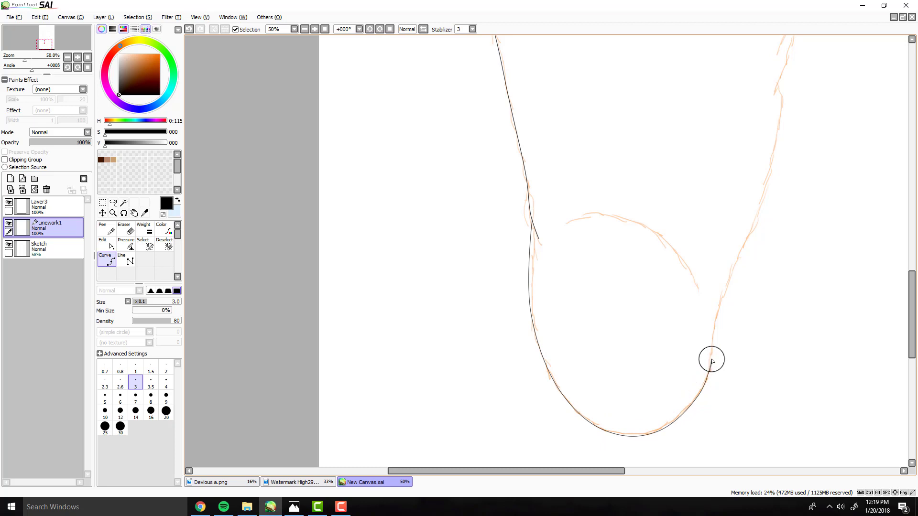
click(712, 361)
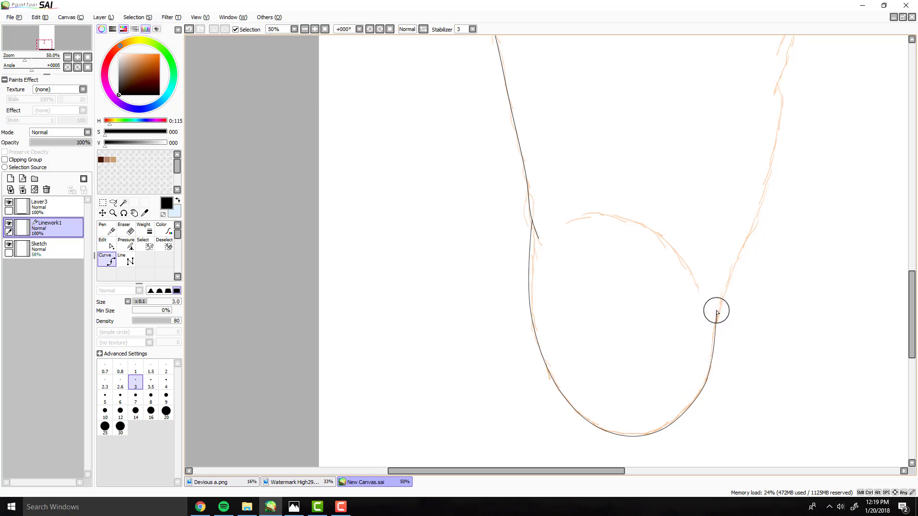
- Extend the curve up the inner edge of the arch and end it at the tip of the lower skin fold
scroll(715, 322, down, 3)
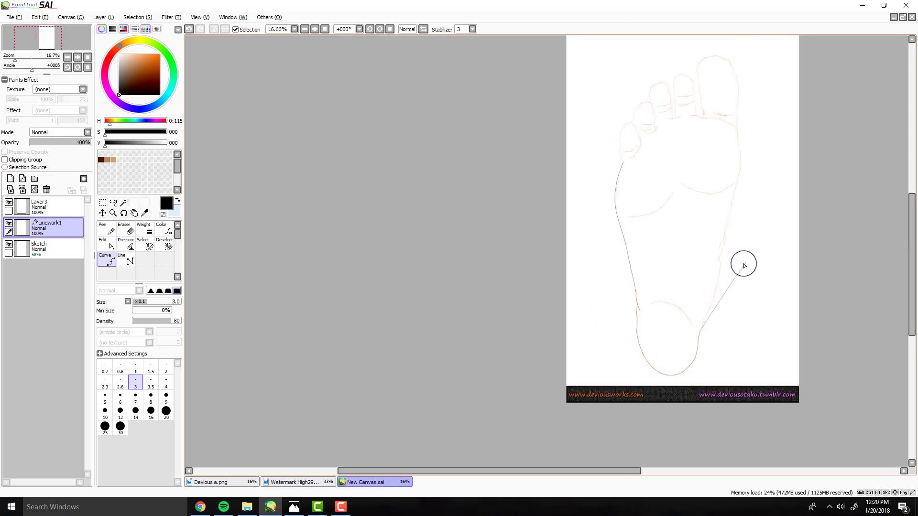
scroll(744, 266, up, 4)
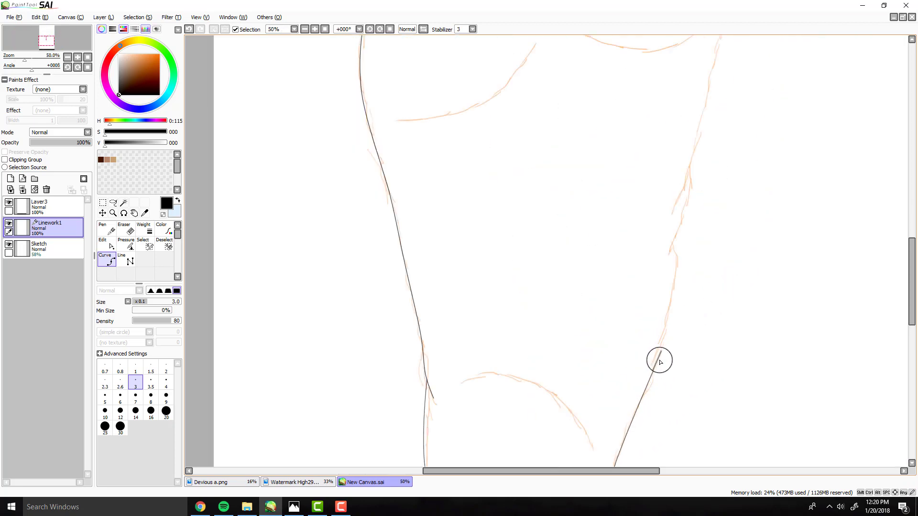
click(643, 389)
scroll(651, 291, down, 3)
scroll(668, 352, up, 3)
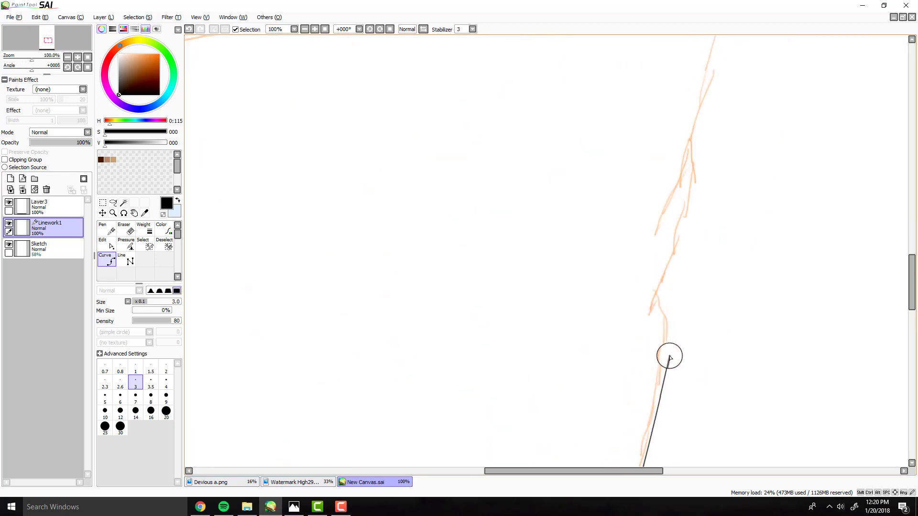
click(660, 381)
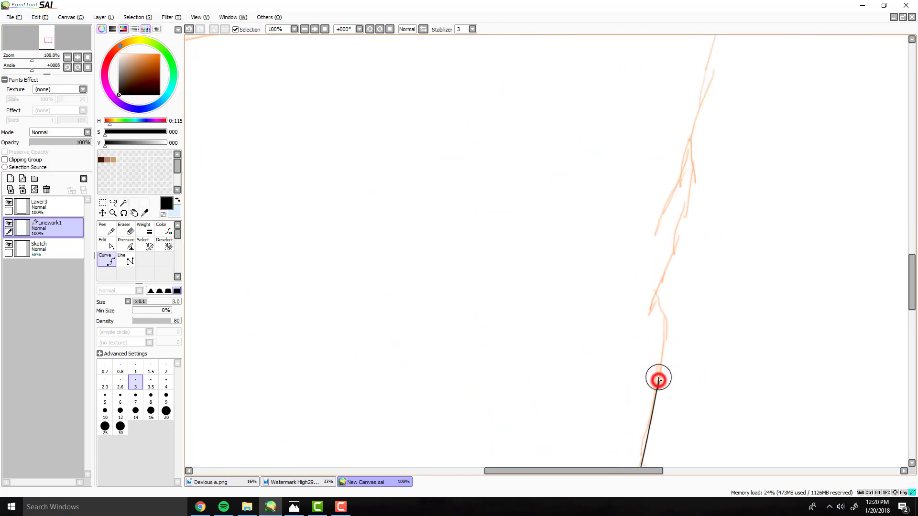
click(664, 319)
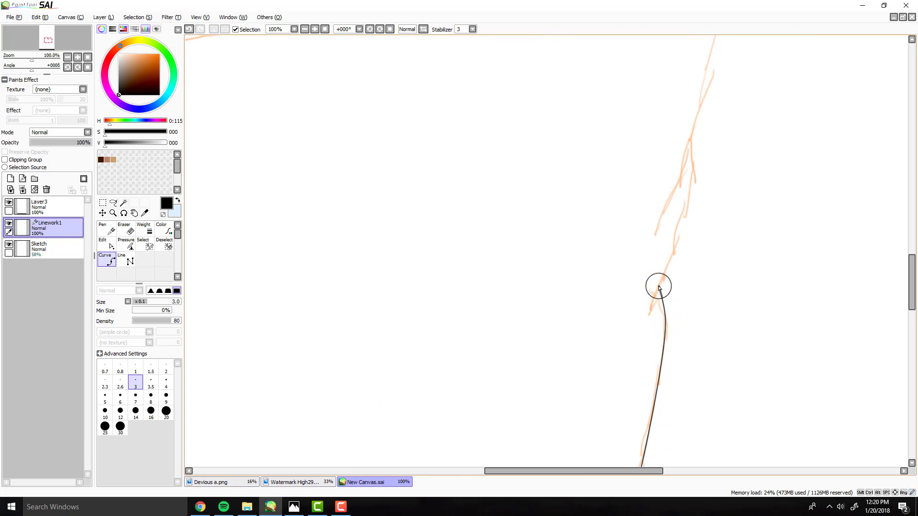
- Draw a new curve from just inside the lower fold, through the previous curve's end, up to the tip of the upper fold
click(644, 318)
click(659, 285)
click(679, 224)
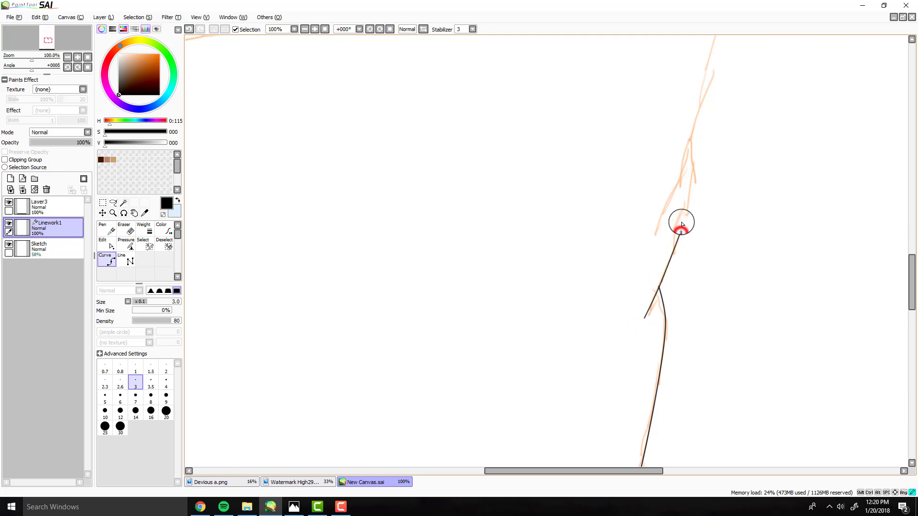
click(693, 157)
double_click(692, 130)
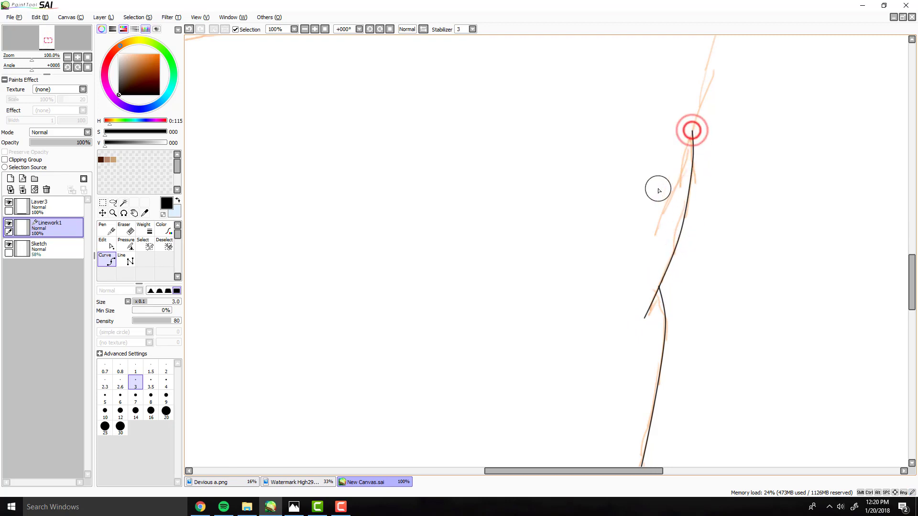
- Start a curve inside the upper fold, pass through its tip, and trace the inner edge past the ball of the foot to the big toe's base
click(656, 234)
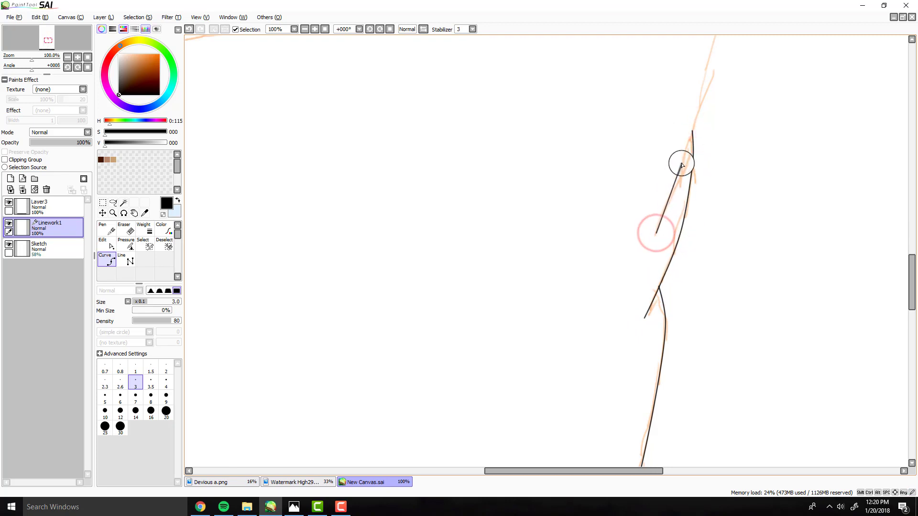
click(682, 159)
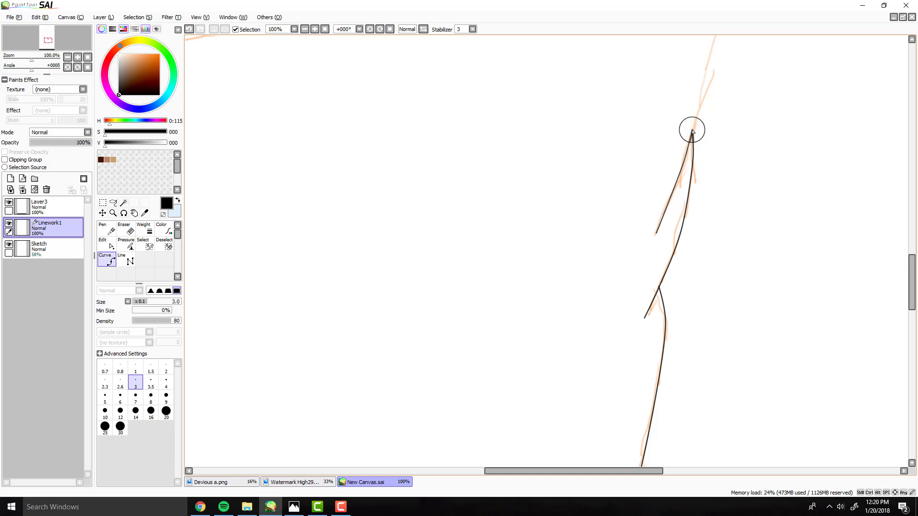
click(692, 130)
scroll(704, 60, down, 3)
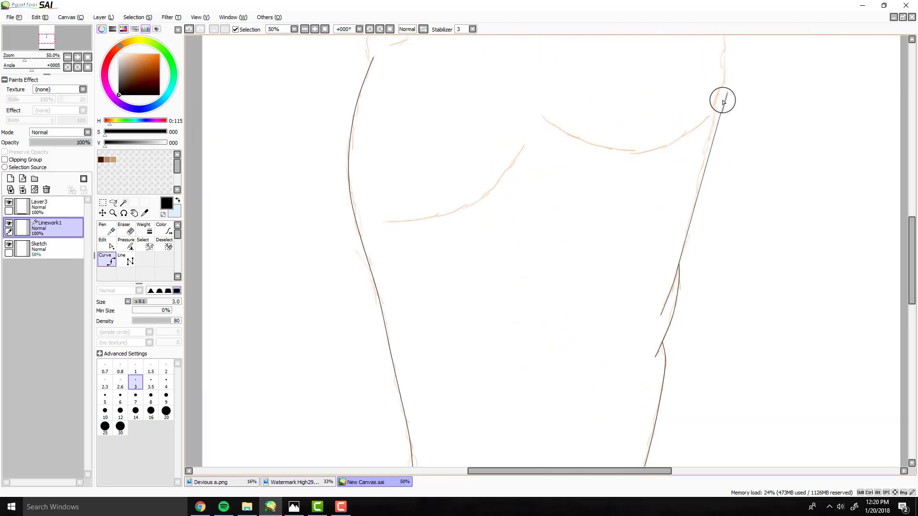
scroll(724, 102, up, 2)
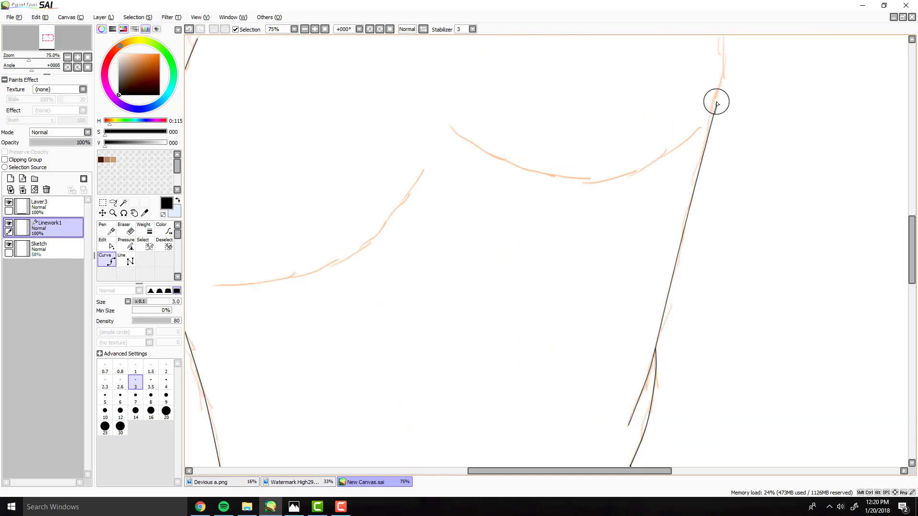
scroll(673, 162, down, 3)
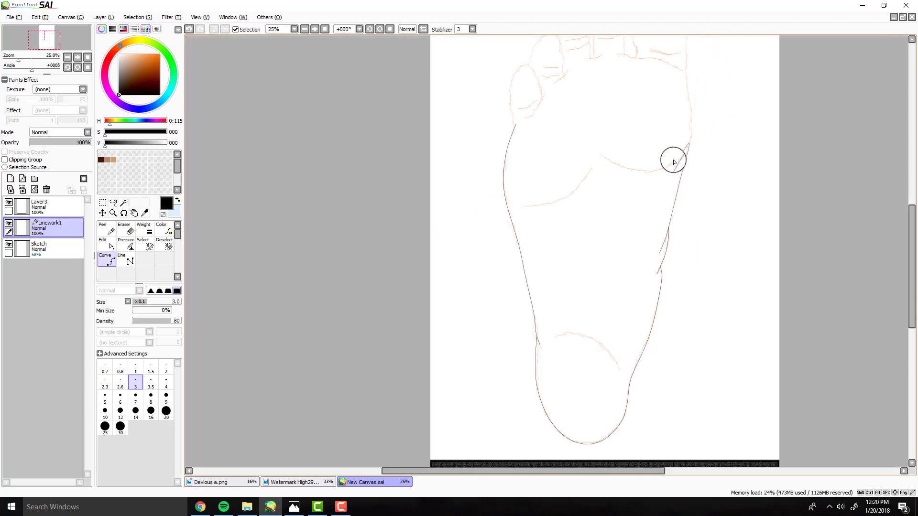
scroll(686, 180, down, 1)
scroll(693, 143, up, 1)
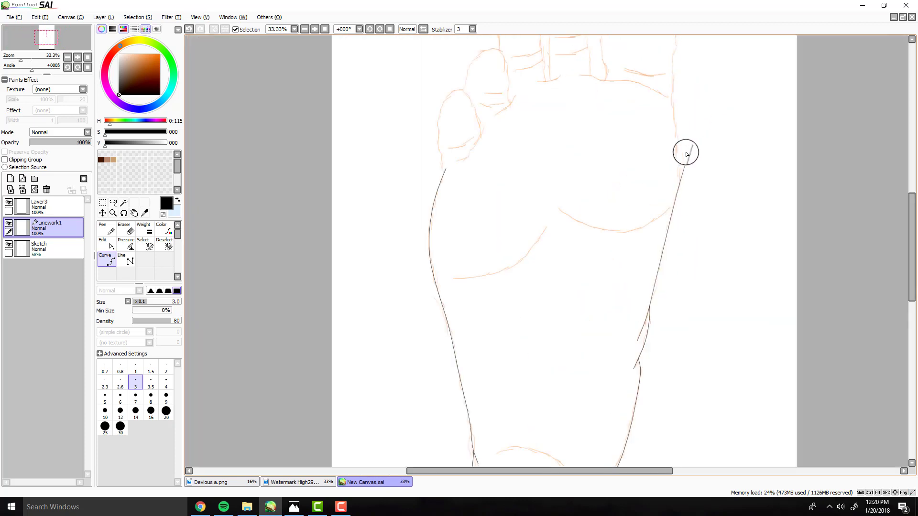
scroll(687, 150, up, 1)
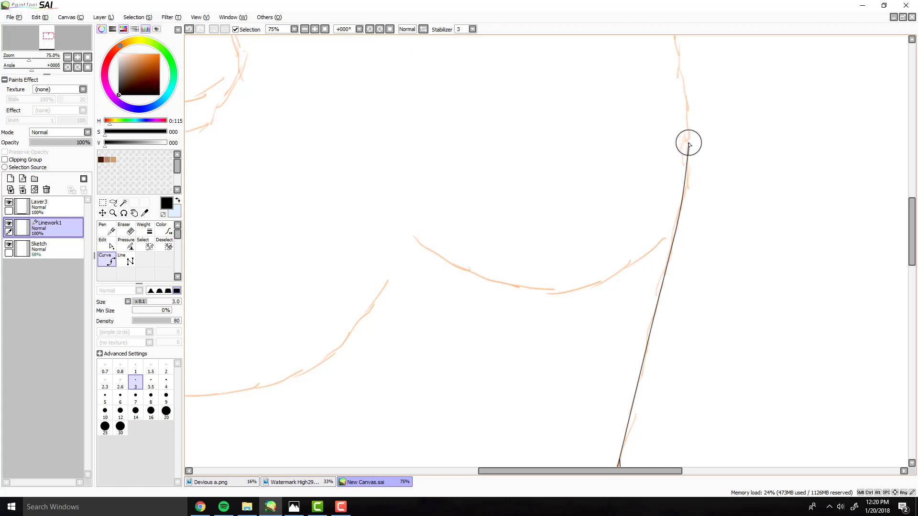
click(689, 145)
scroll(645, 201, down, 1)
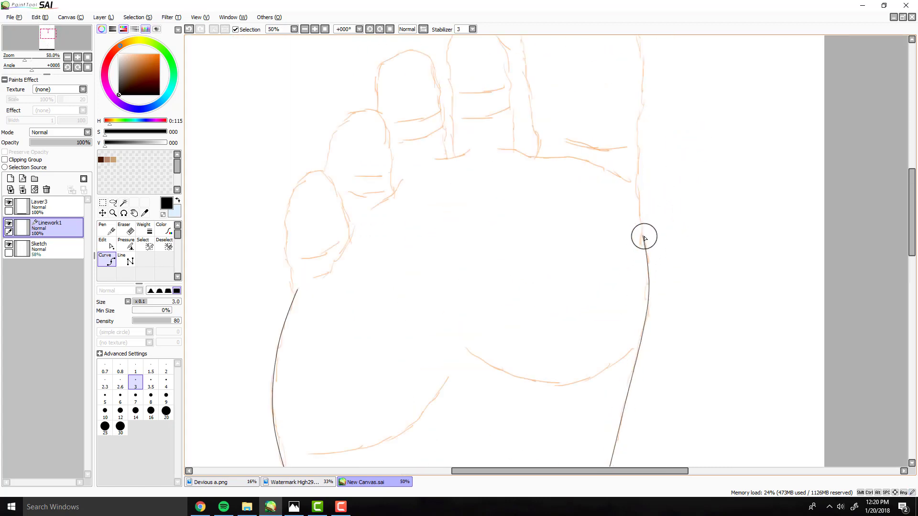
click(636, 177)
- Continue the curve up the inner side of the big toe and over its rounded tip
scroll(631, 182, down, 1)
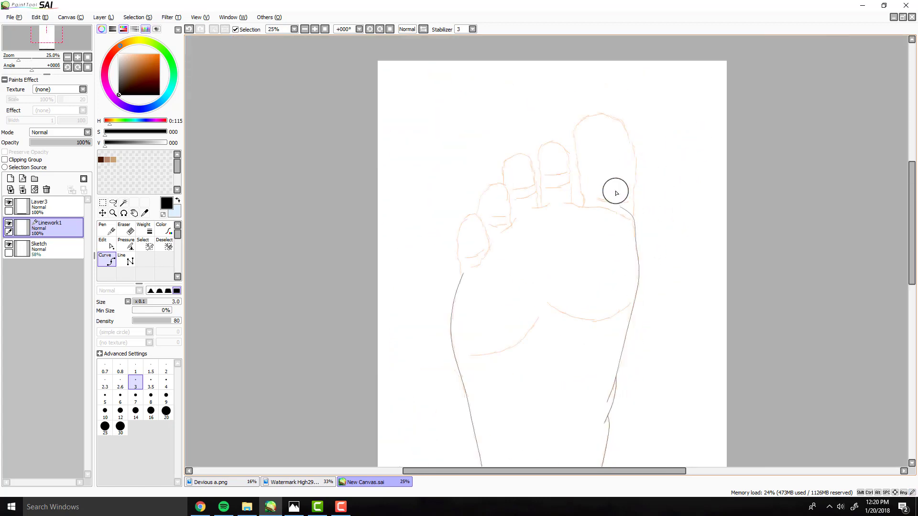
scroll(614, 191, up, 2)
click(669, 193)
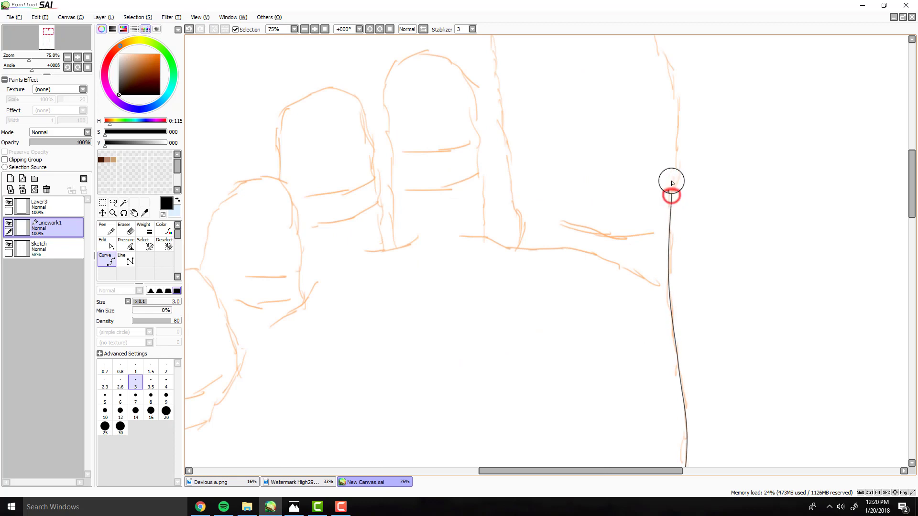
click(677, 132)
scroll(670, 148, down, 2)
scroll(651, 180, up, 2)
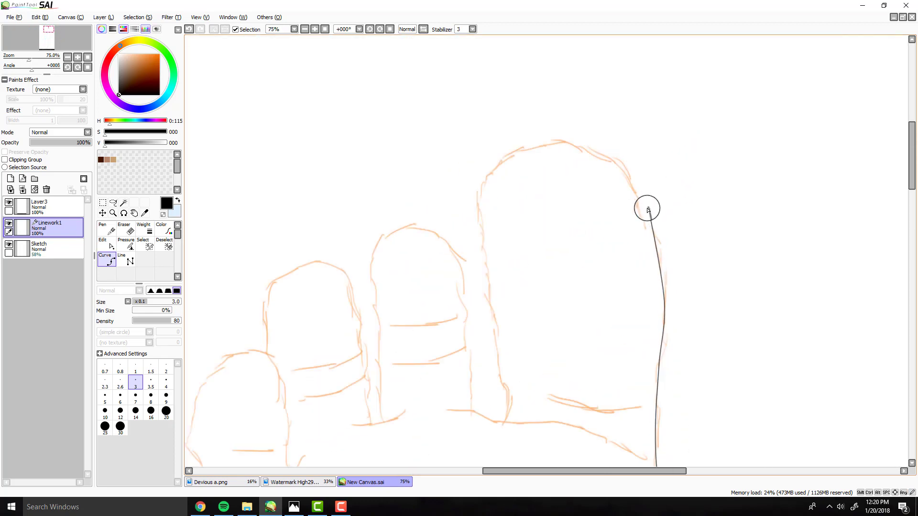
click(646, 207)
click(601, 149)
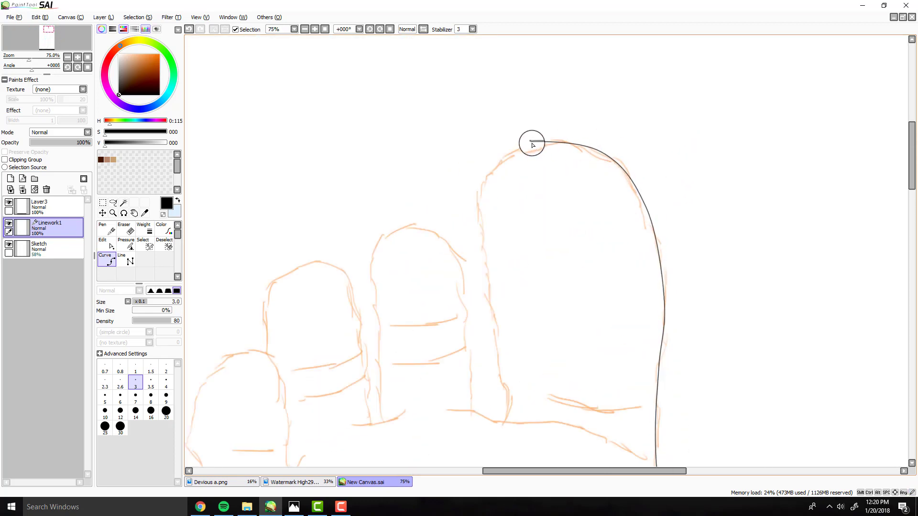
click(533, 144)
click(480, 179)
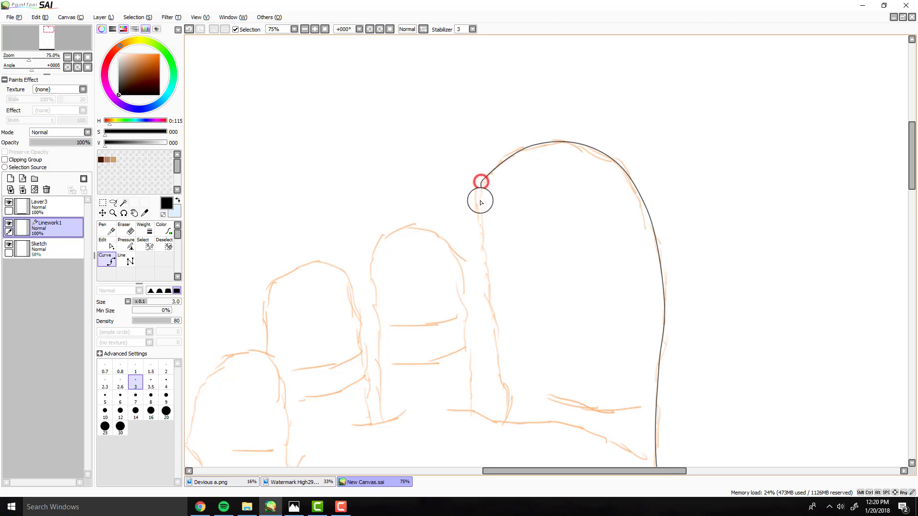
- Trace down the big toe's side facing the second toe and end the curve at the crease at its base
click(483, 243)
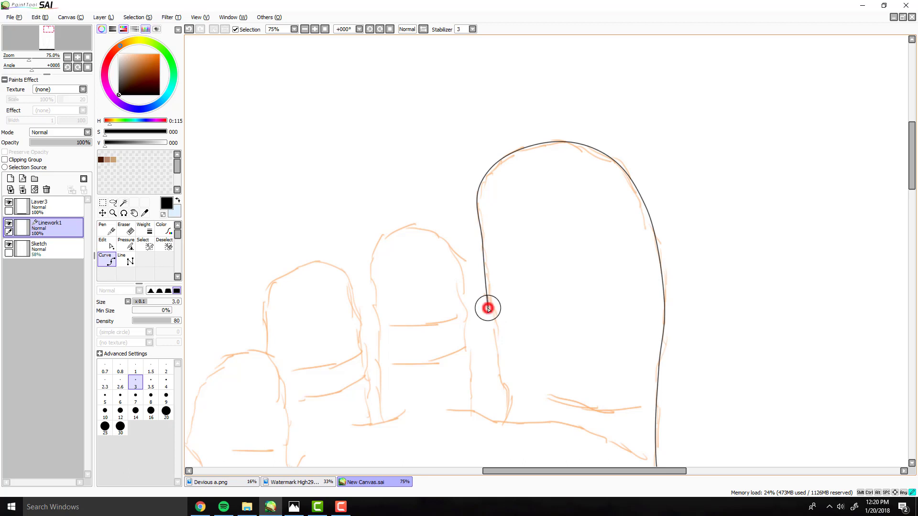
click(502, 381)
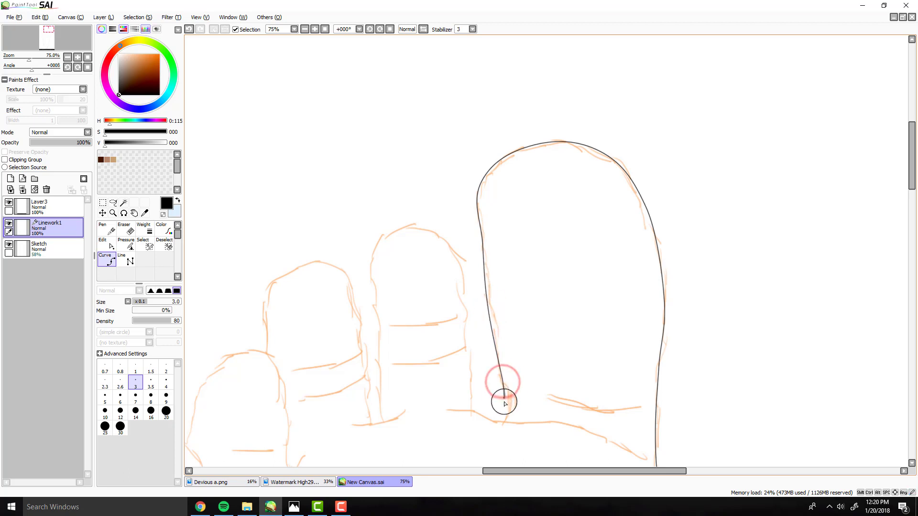
click(509, 414)
key(ctrl+z)
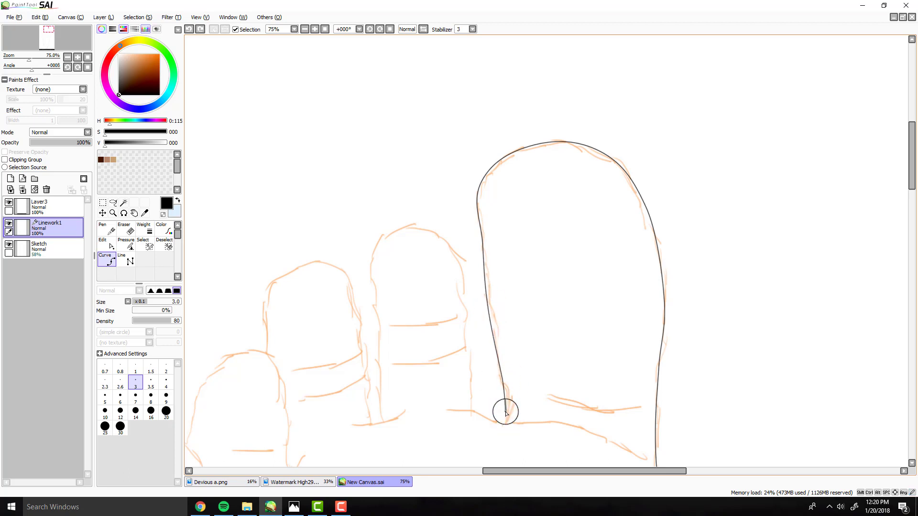
click(506, 414)
click(505, 427)
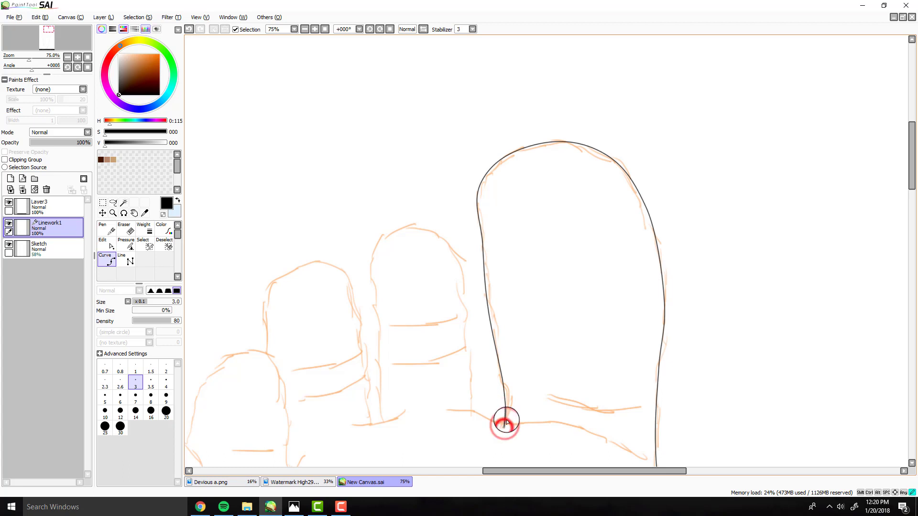
- Start a new curve at the second toe's base and trace up its side facing the big toe
scroll(483, 299, down, 4)
scroll(483, 326, up, 7)
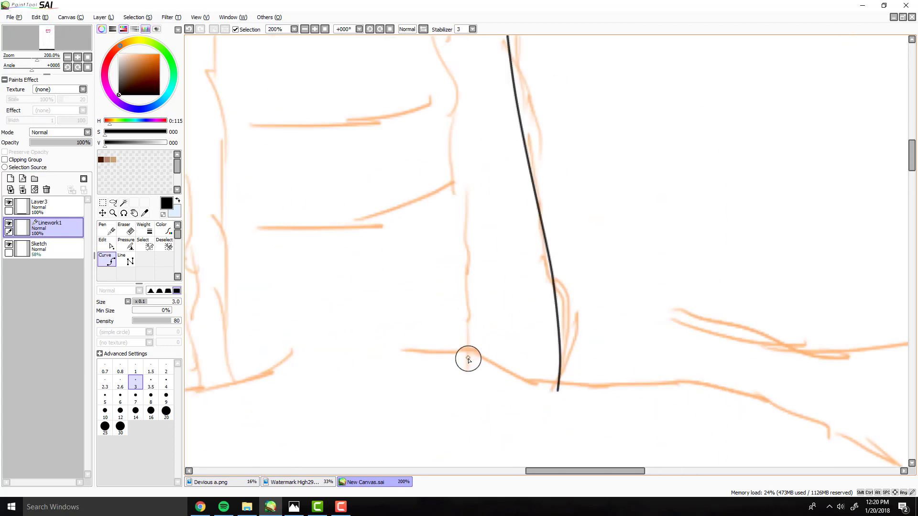
click(467, 236)
scroll(446, 230, down, 3)
scroll(446, 230, up, 1)
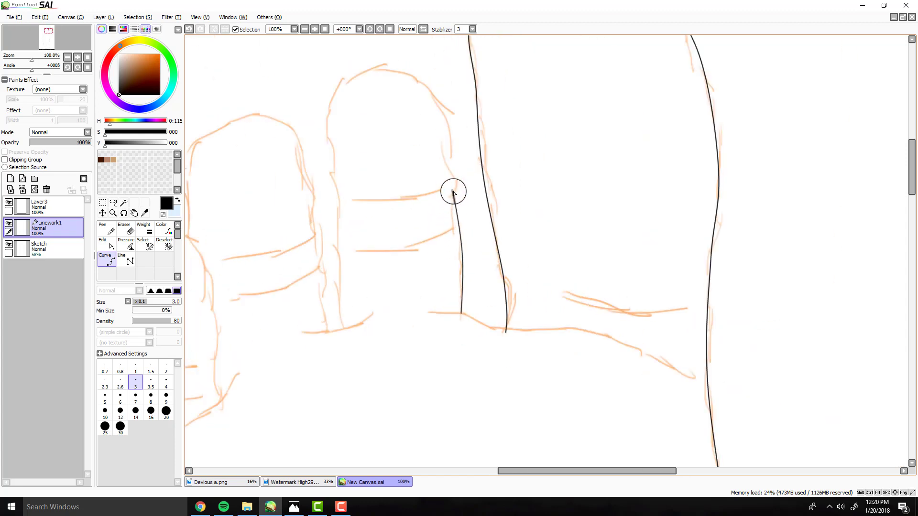
key(ctrl+z)
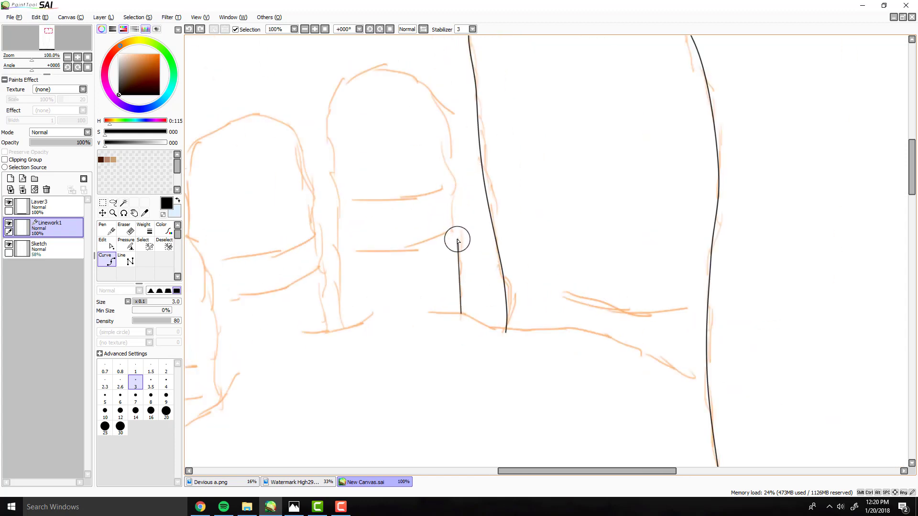
click(459, 237)
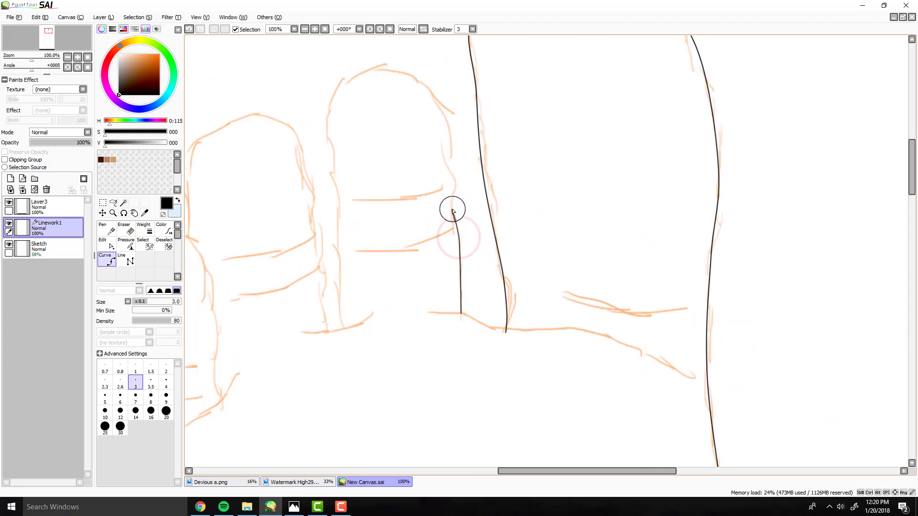
click(452, 148)
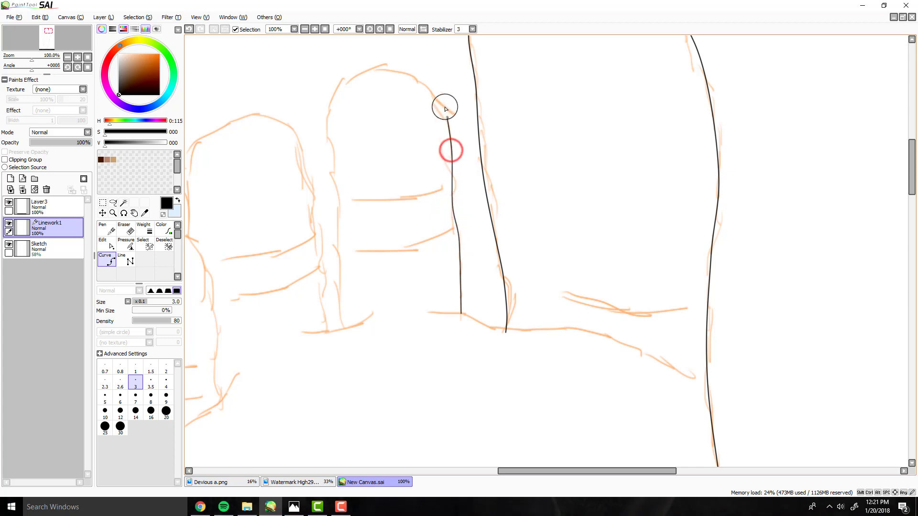
- Continue the curve over the second toe's rounded tip to the start of its side facing the third toe
click(389, 67)
click(353, 74)
click(327, 111)
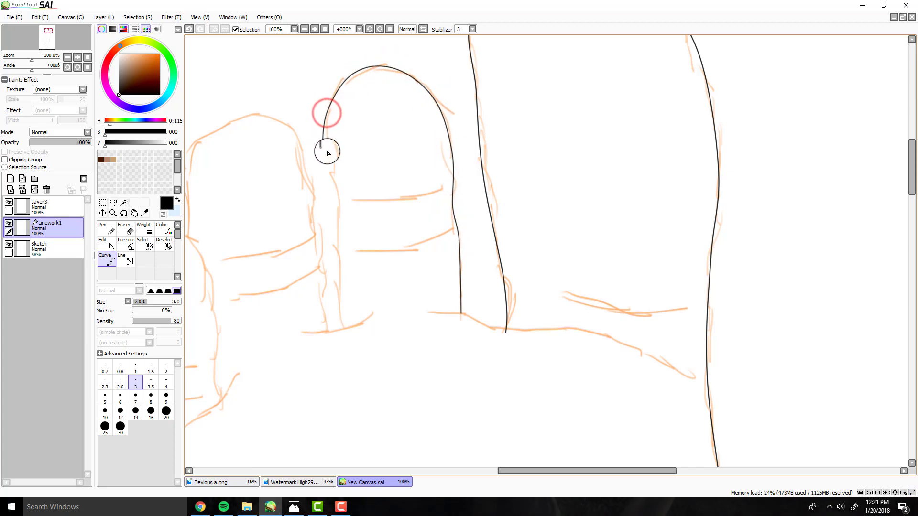
- Trace down the second toe's side facing the third toe and end the curve at the crease at its base
click(331, 174)
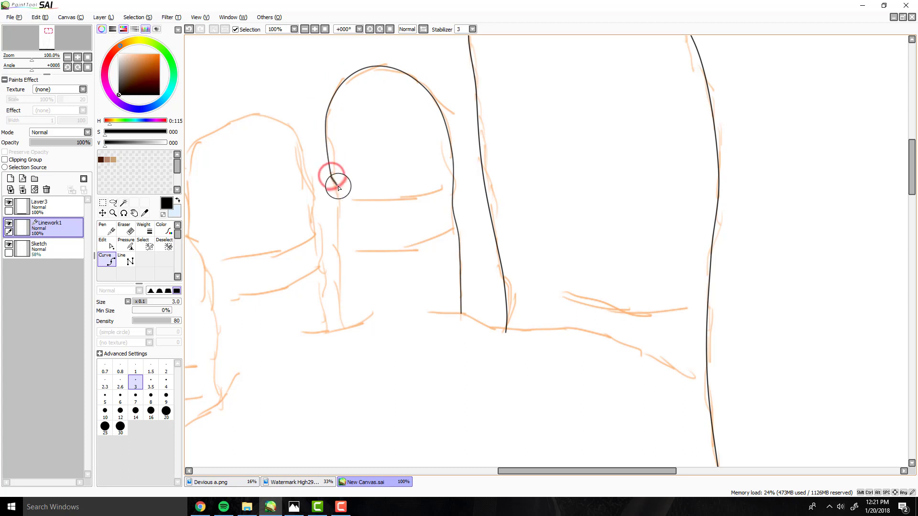
click(339, 205)
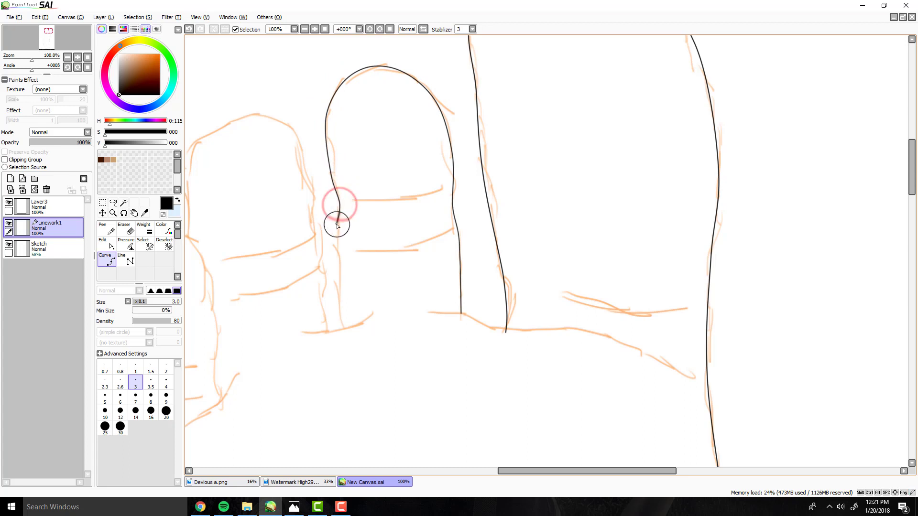
click(339, 243)
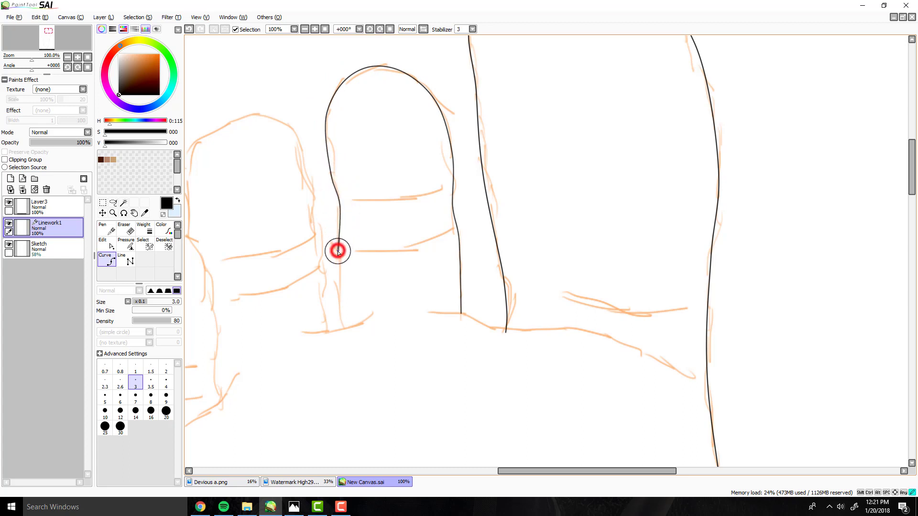
click(339, 289)
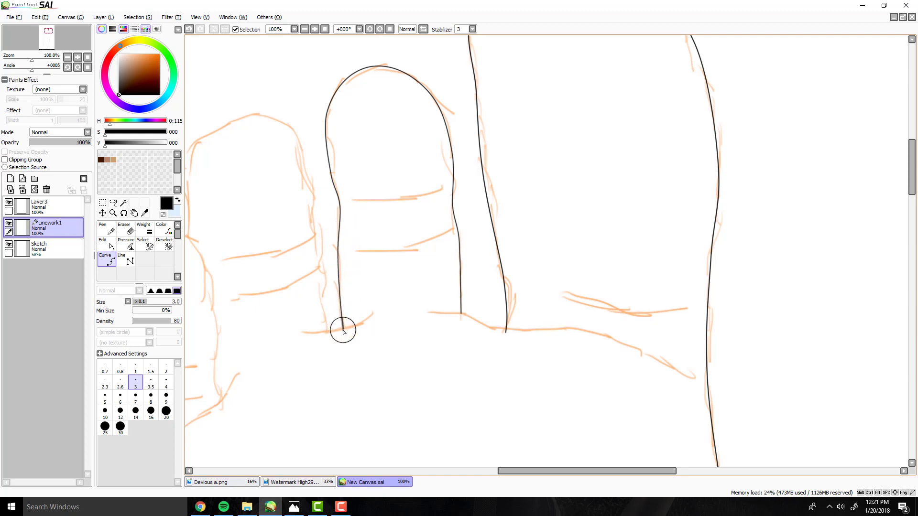
click(342, 330)
scroll(406, 219, down, 3)
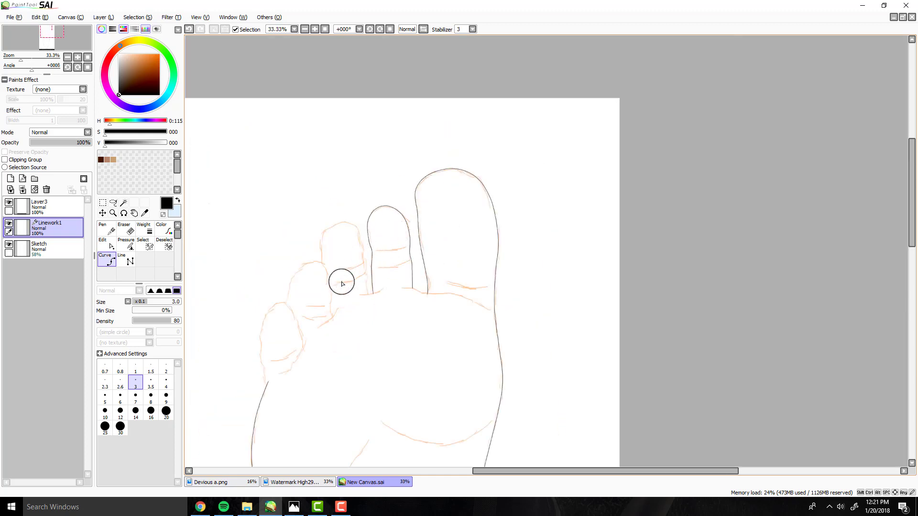
- Start a new curve at the third toe's base and trace the lower part of its side facing the second toe
scroll(341, 284, up, 6)
click(404, 327)
scroll(401, 431, up, 5)
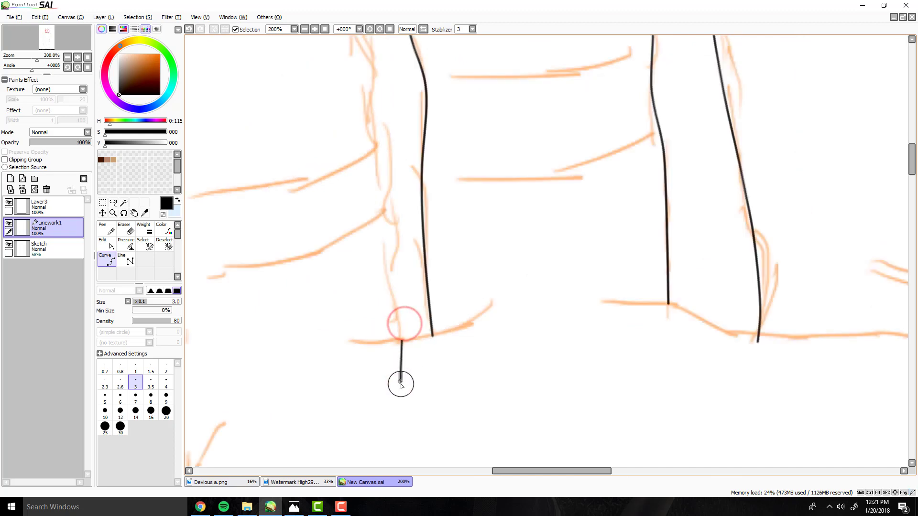
click(460, 309)
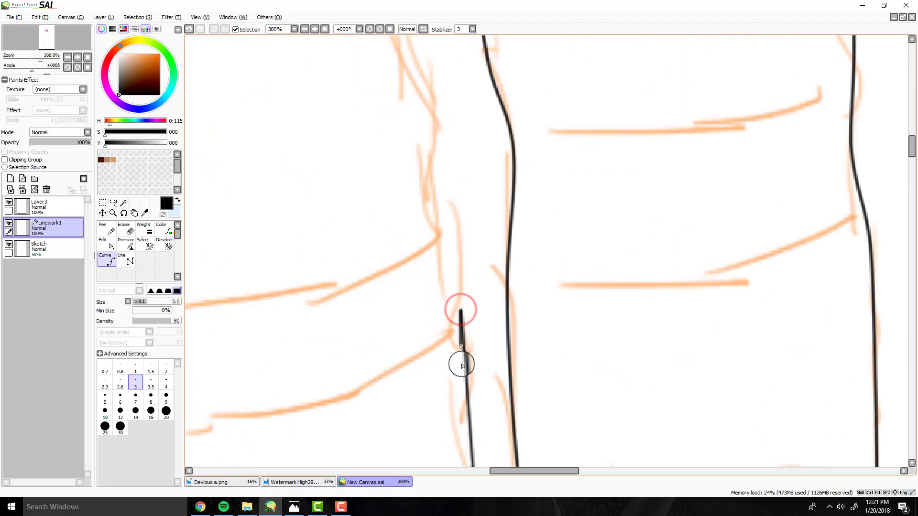
scroll(426, 291, down, 3)
scroll(464, 292, up, 2)
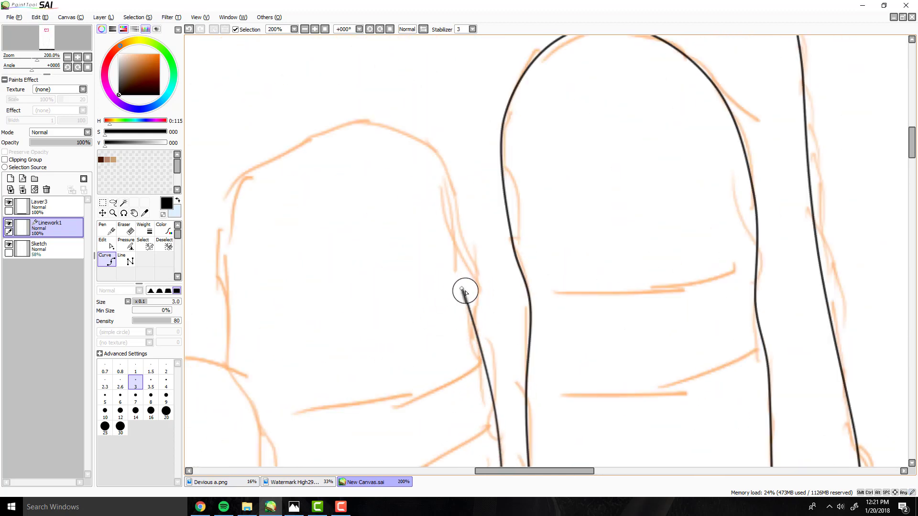
click(486, 352)
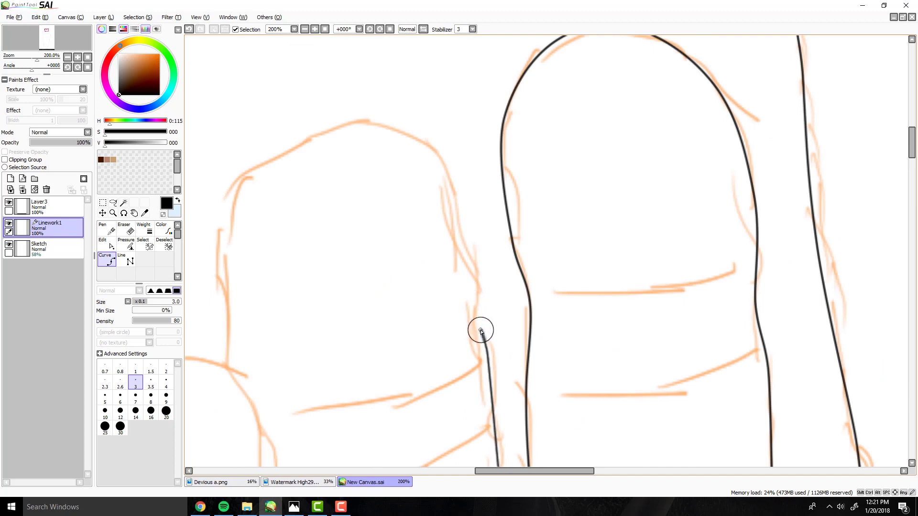
key(ctrl+z)
click(486, 368)
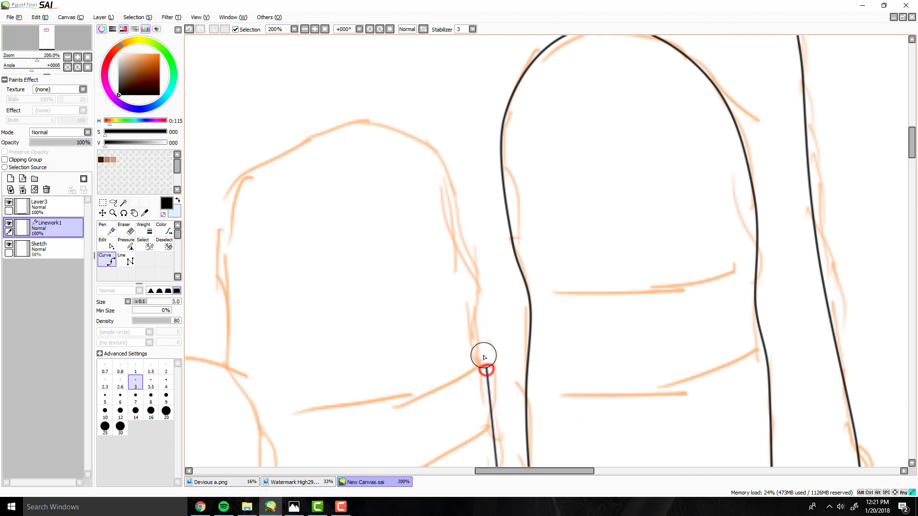
click(483, 317)
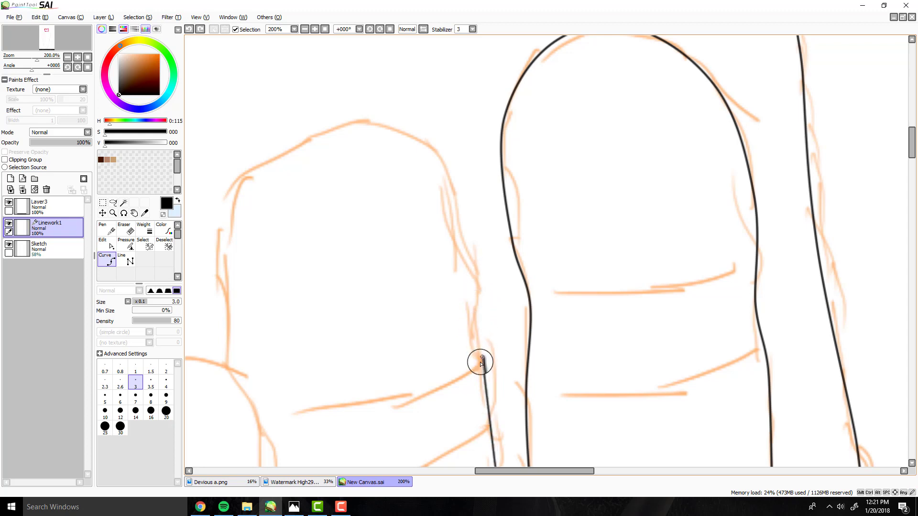
- Continue the curve up the third toe's side facing the second toe, following the slight bend above its creases
click(487, 380)
click(482, 324)
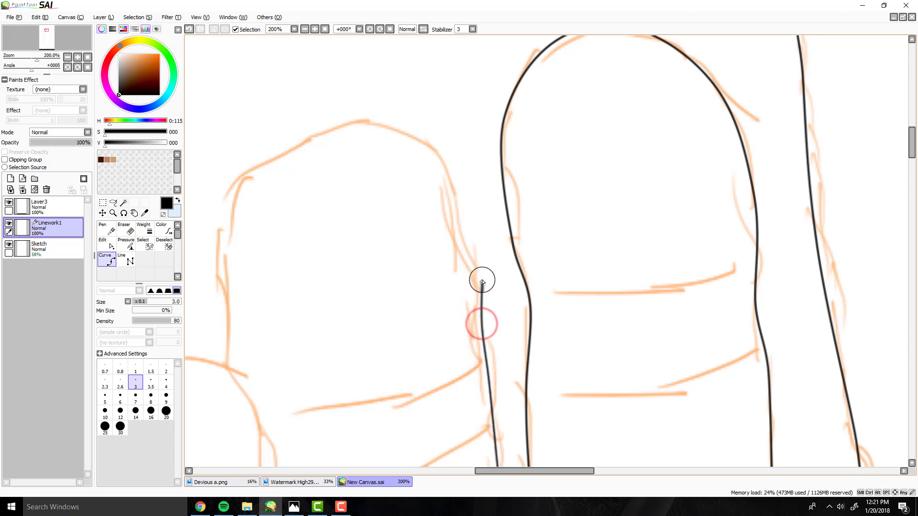
click(472, 256)
click(454, 196)
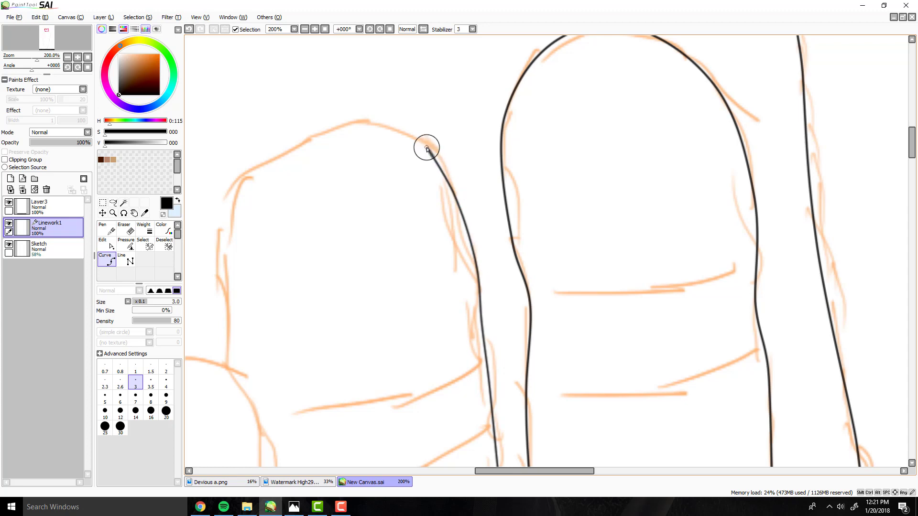
- Carry the curve over the third toe's rounded tip to its outer shoulder
click(426, 148)
click(334, 127)
click(261, 168)
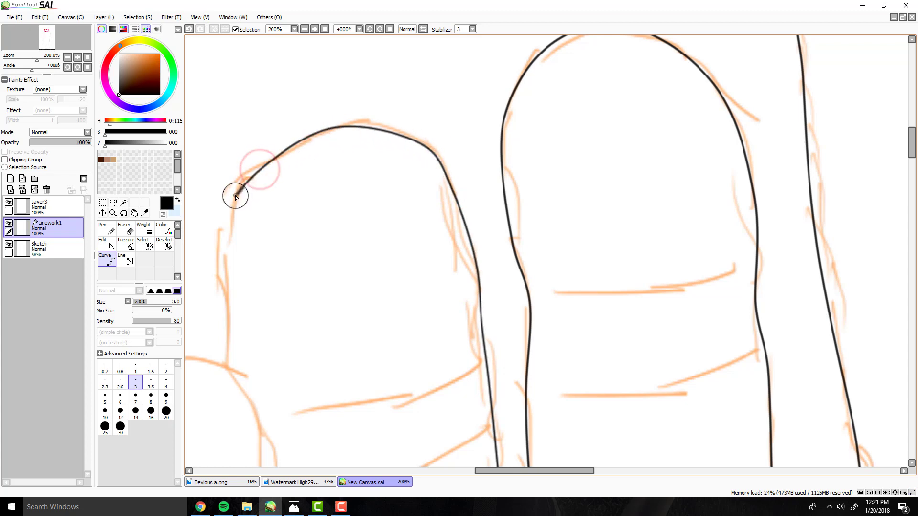
click(234, 195)
- Trace down the third toe's outer side and end the curve where it meets the fourth toe's tip
scroll(226, 225, down, 3)
scroll(225, 258, up, 2)
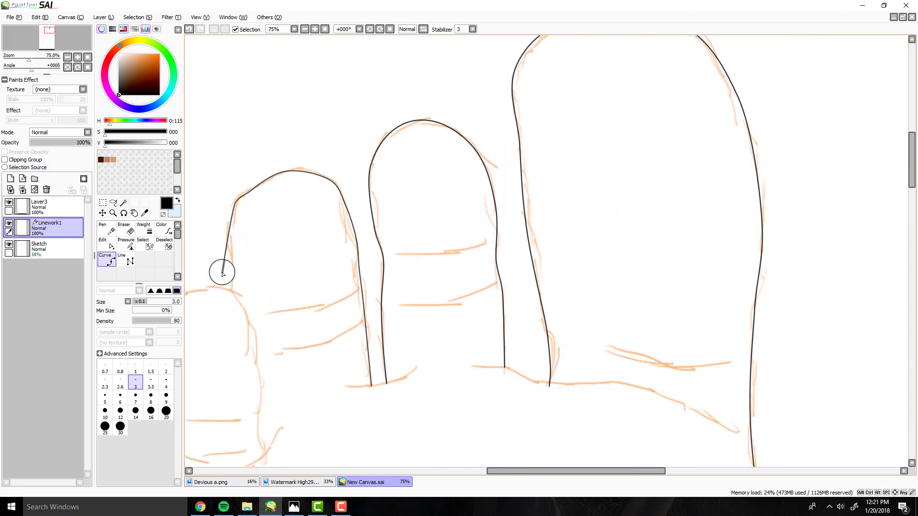
click(232, 250)
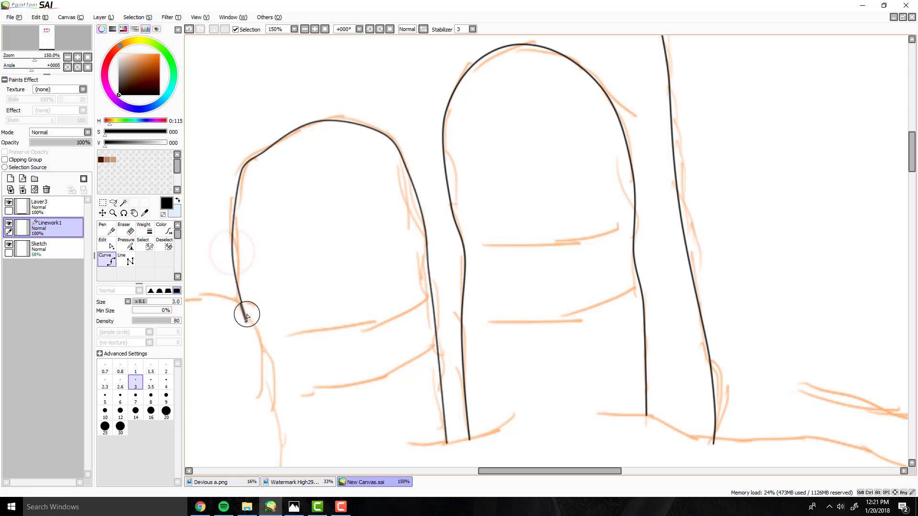
double_click(236, 302)
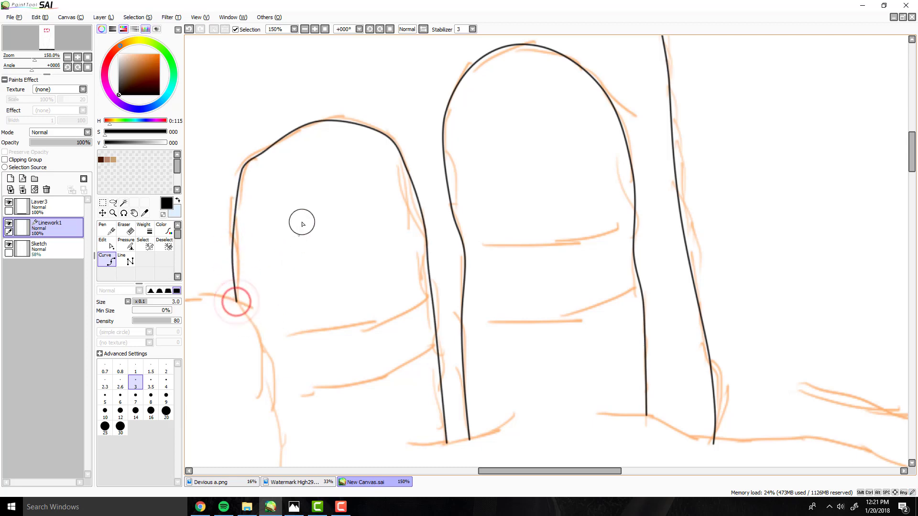
- Smooth the bump in the third toe's outline by adjusting the curve between its tip and outer shoulder
scroll(308, 208, down, 3)
scroll(288, 201, up, 3)
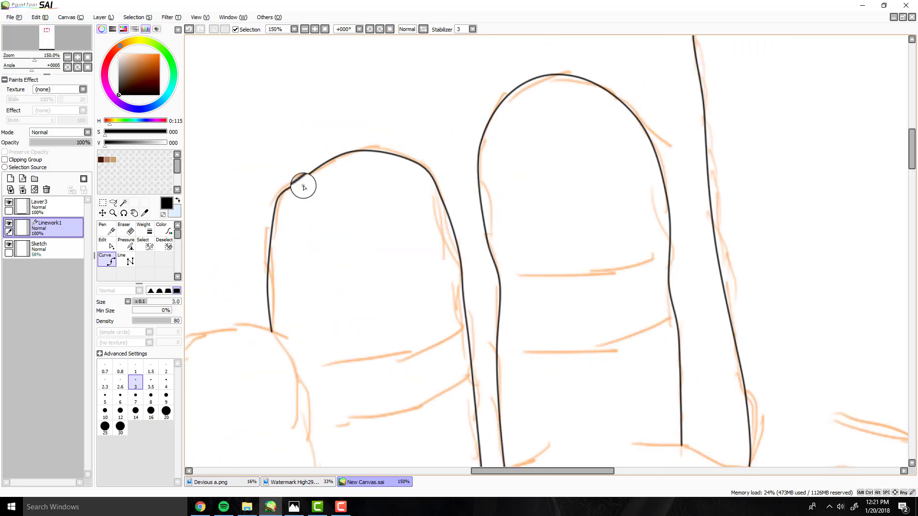
key(ctrl)
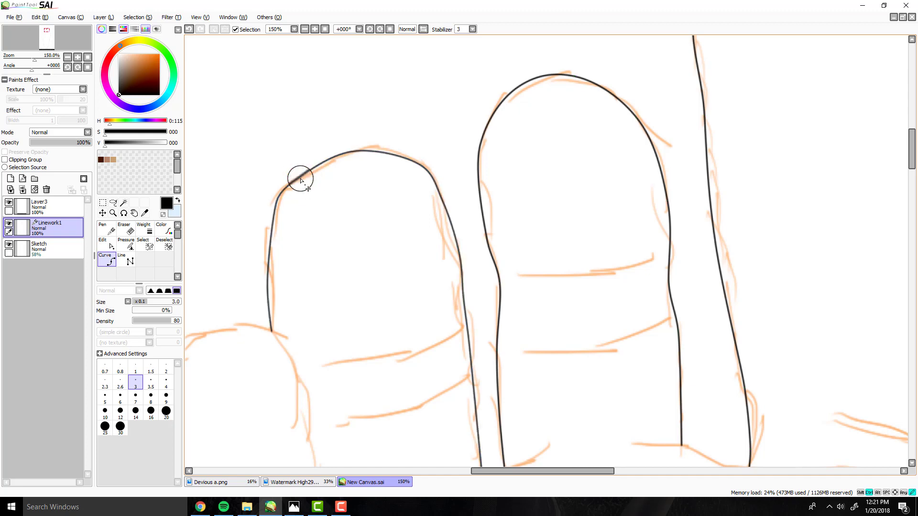
- Start a new curve at the fourth toe's base crease and trace up its side facing the third toe
scroll(463, 150, down, 2)
scroll(409, 277, up, 1)
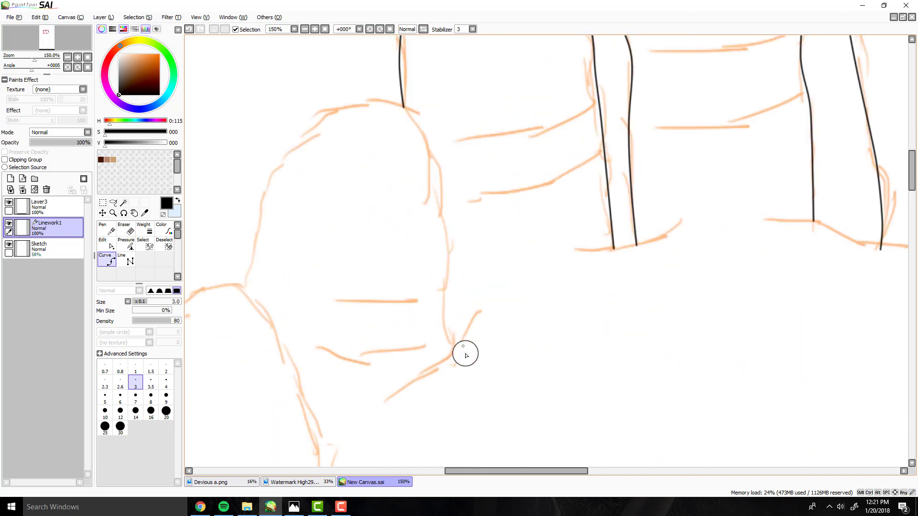
scroll(465, 355, up, 1)
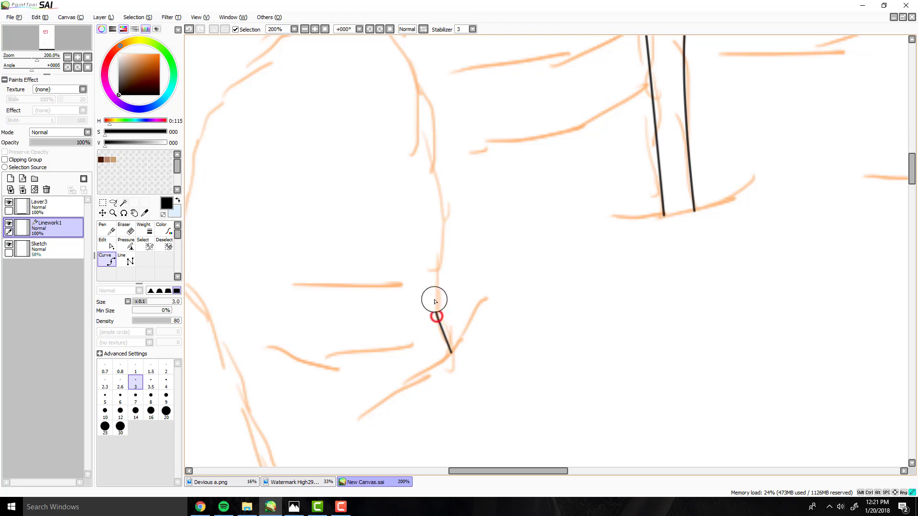
click(440, 201)
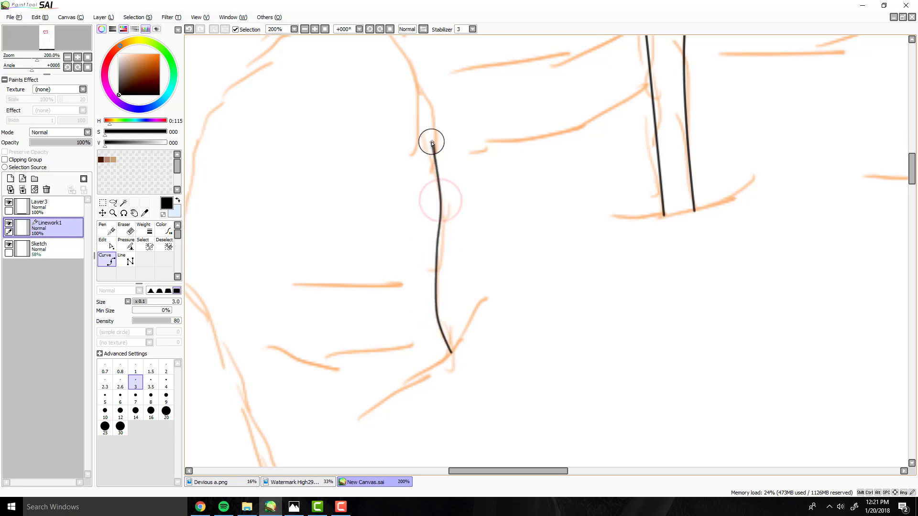
- Continue the curve past the end of the third toe's outline and over the fourth toe's rounded tip
scroll(422, 184, down, 2)
scroll(411, 121, up, 2)
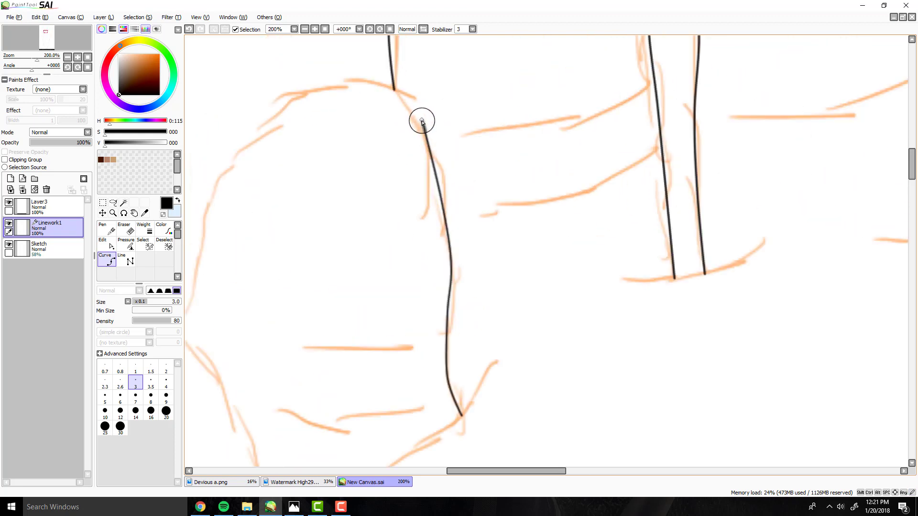
click(393, 90)
click(341, 80)
click(251, 117)
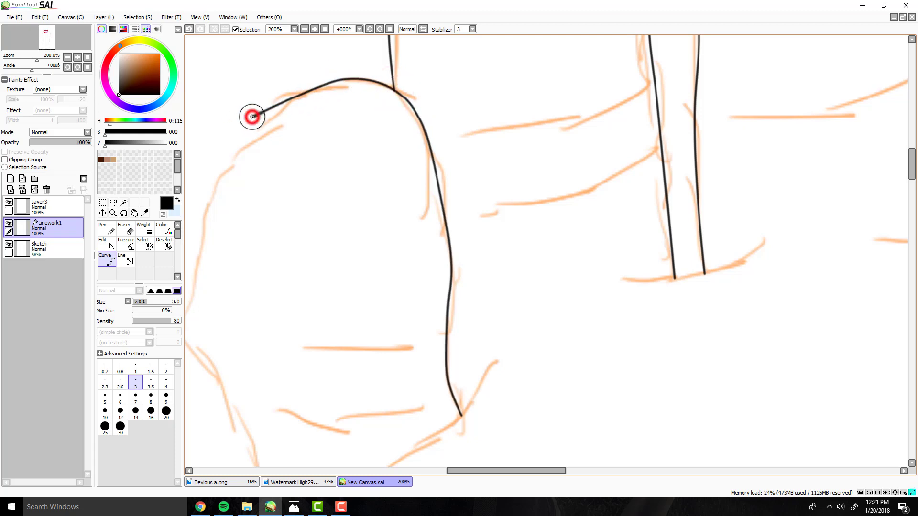
- Trace down the fourth toe's outer side and end the curve where it meets the little toe's tip
scroll(252, 118, down, 3)
scroll(262, 172, up, 3)
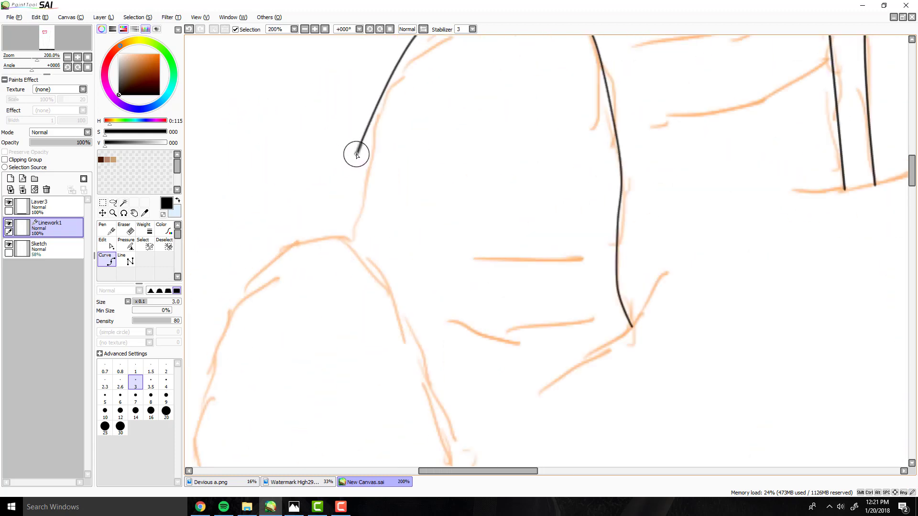
click(369, 143)
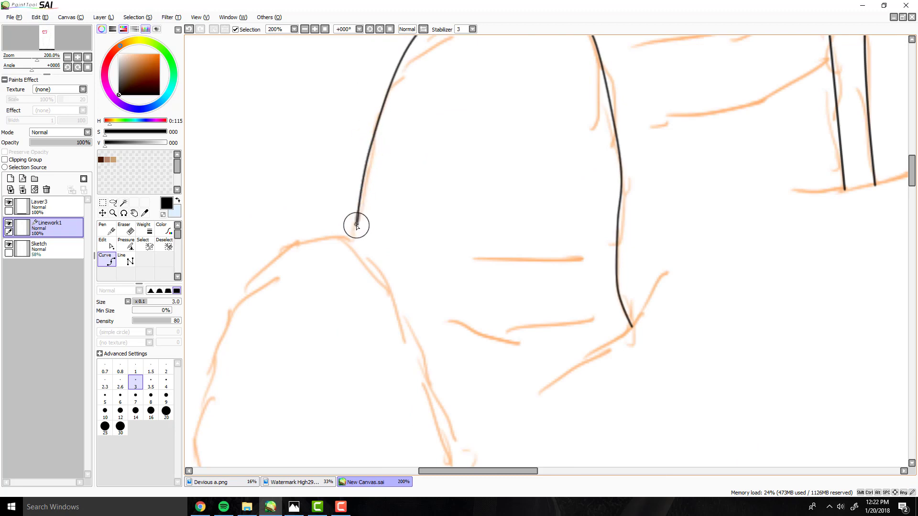
click(352, 239)
double_click(350, 249)
scroll(444, 181, down, 3)
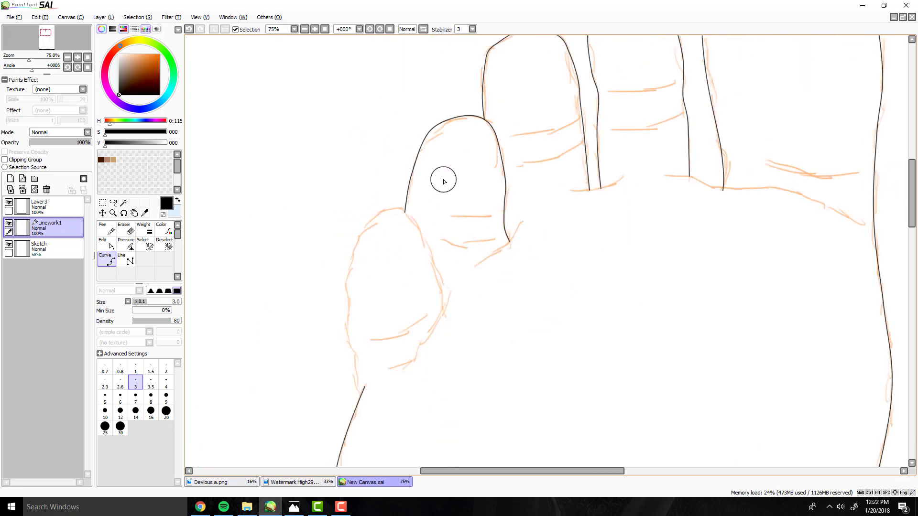
- Start a new curve low on the little toe's inner side and trace it up to the end of the fourth toe's outline
scroll(444, 181, down, 2)
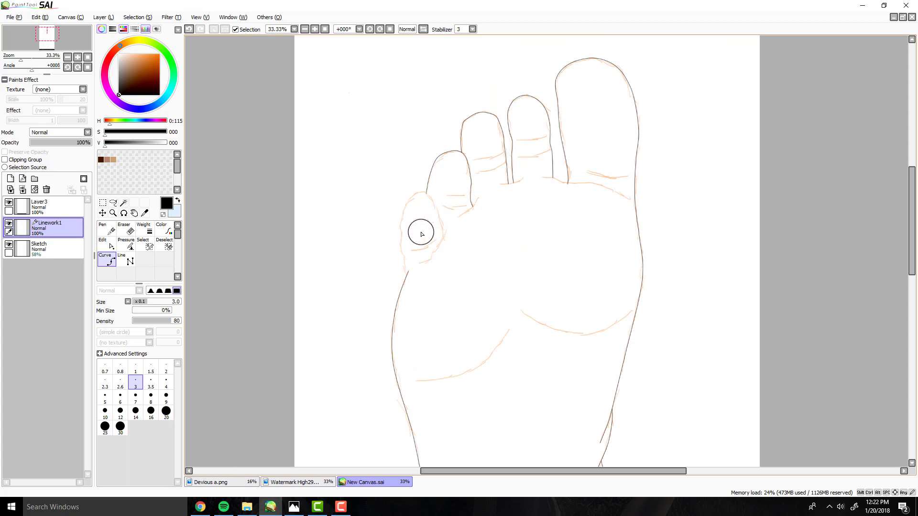
scroll(421, 234, up, 5)
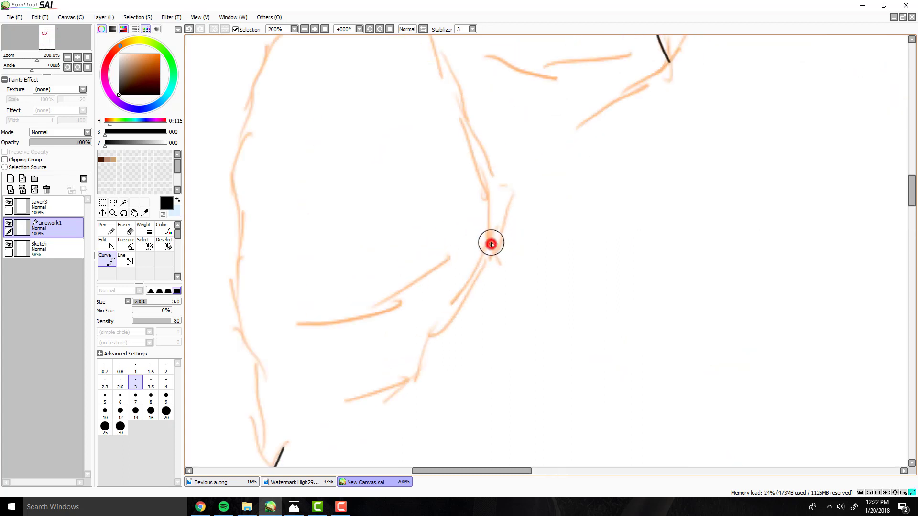
click(491, 244)
scroll(462, 148, down, 2)
scroll(445, 117, up, 2)
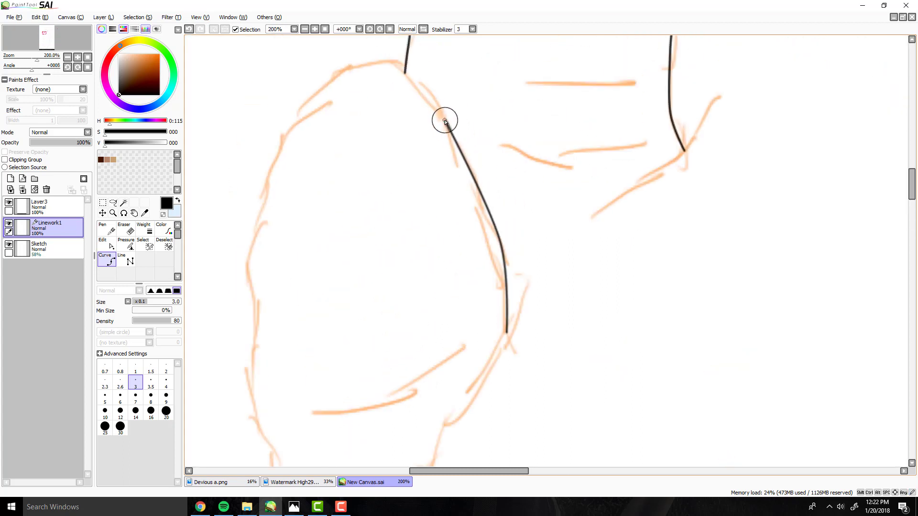
click(436, 102)
click(405, 72)
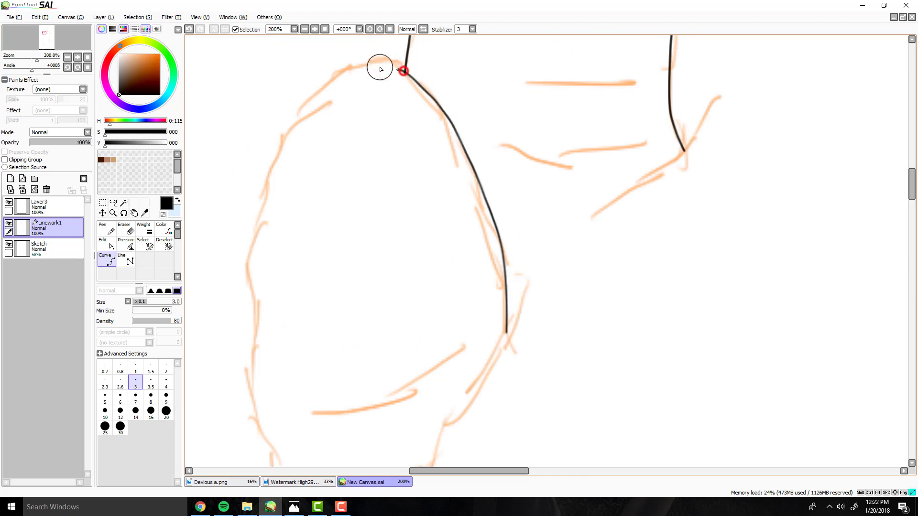
- Continue the curve over the little toe's rounded tip and onto the upper part of its outer side
click(349, 66)
click(280, 132)
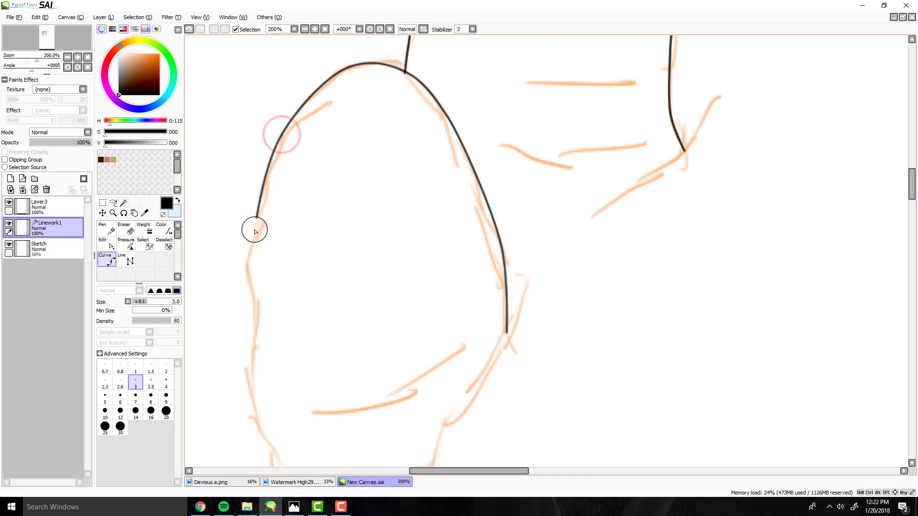
click(249, 243)
- Trace down the little toe's outer side and end the curve on the foot's outer edge line
scroll(228, 219, down, 3)
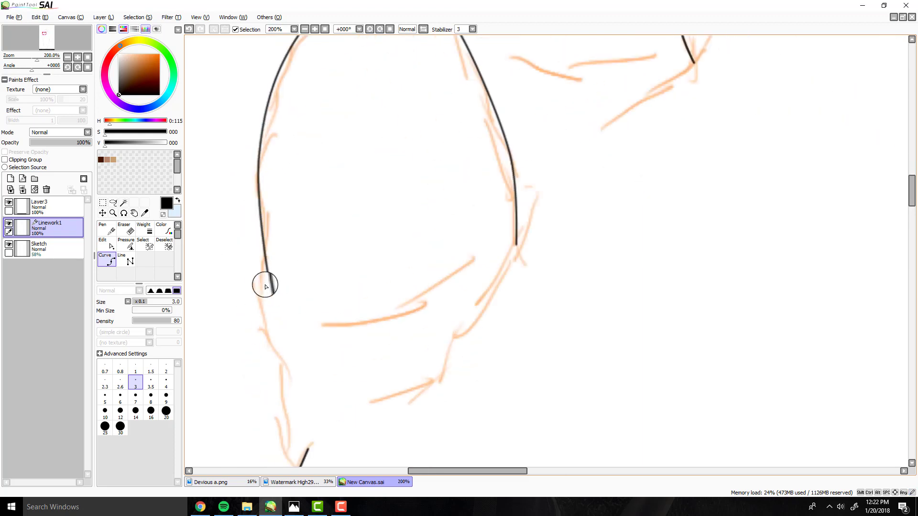
click(275, 348)
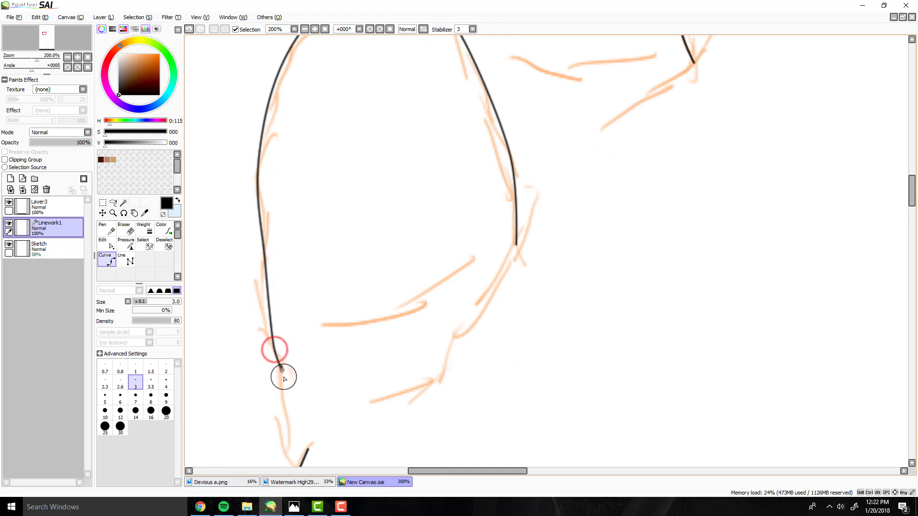
scroll(289, 399, down, 2)
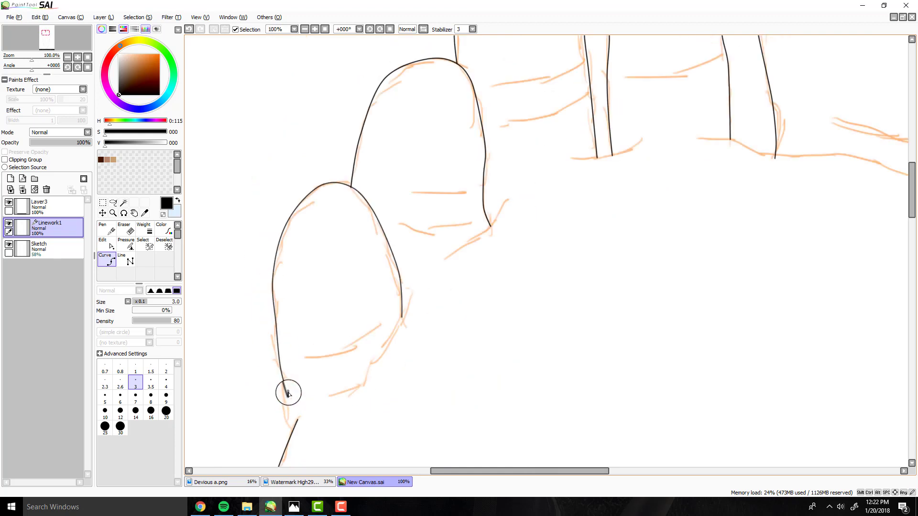
scroll(286, 434, up, 2)
scroll(297, 434, up, 2)
click(298, 432)
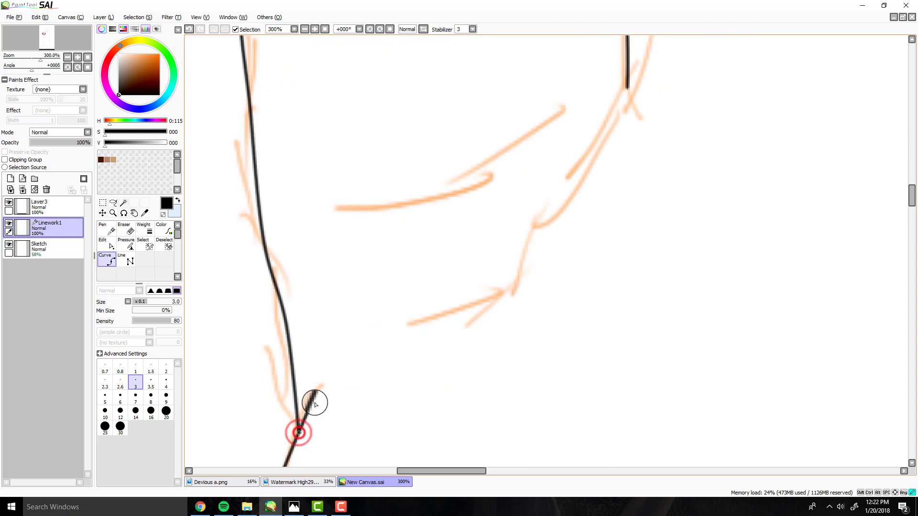
- Ink the crease across the lower part of the big toe with a shallow upward-opening curve
scroll(315, 405, down, 7)
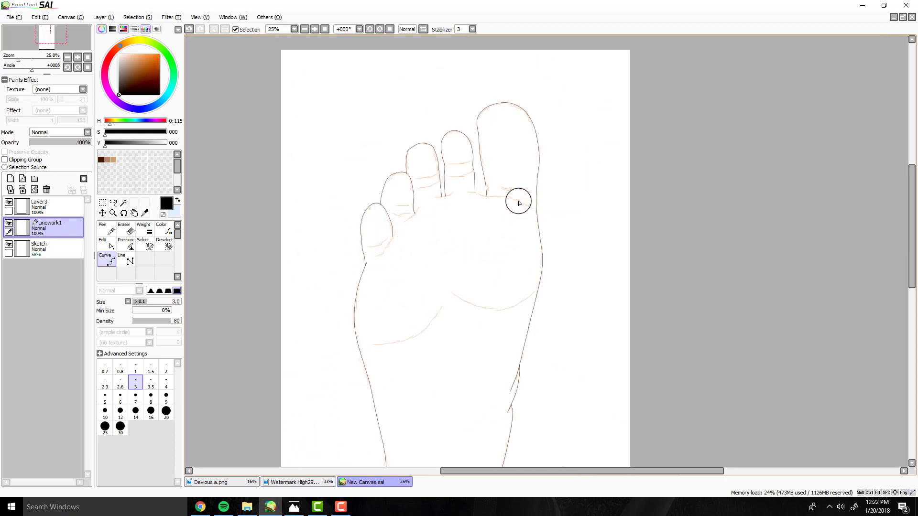
scroll(518, 203, up, 5)
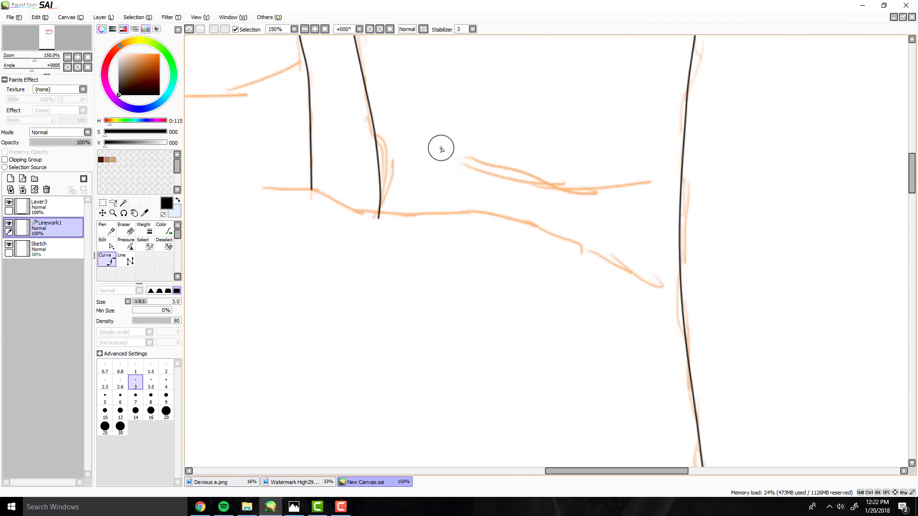
click(435, 146)
click(486, 166)
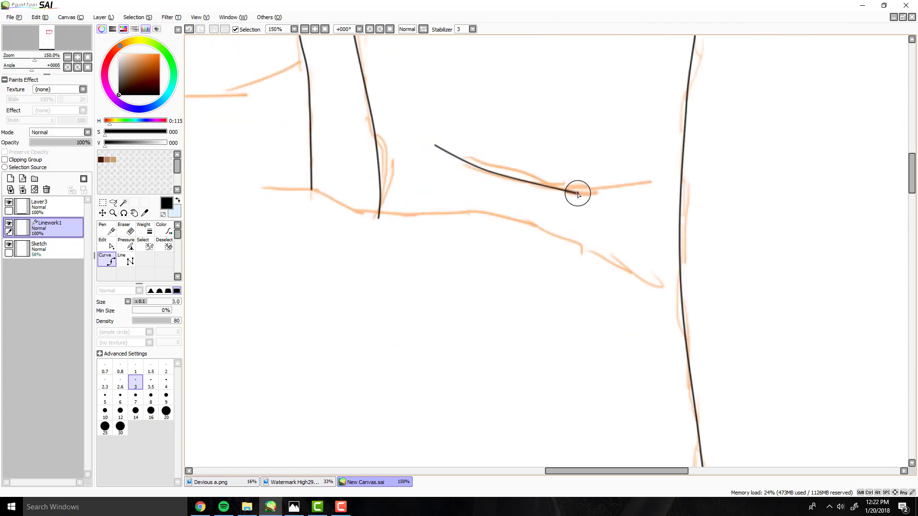
click(533, 185)
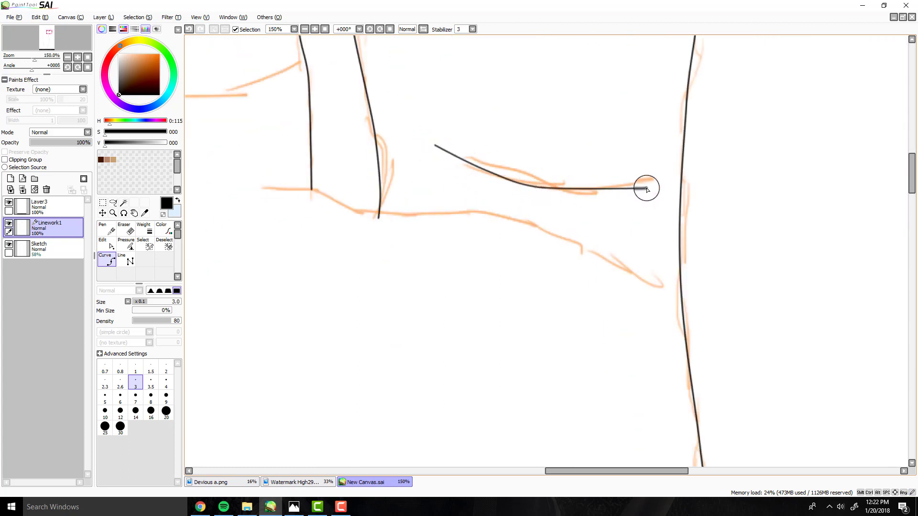
click(615, 191)
double_click(663, 176)
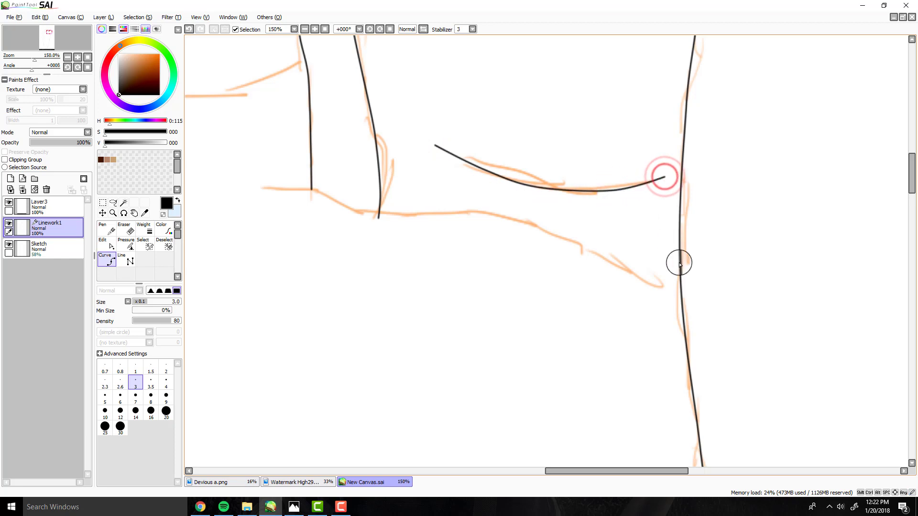
- Trace the big toe's base line from the foot's inner edge past the toe gap to just under the second toe
click(658, 290)
click(537, 225)
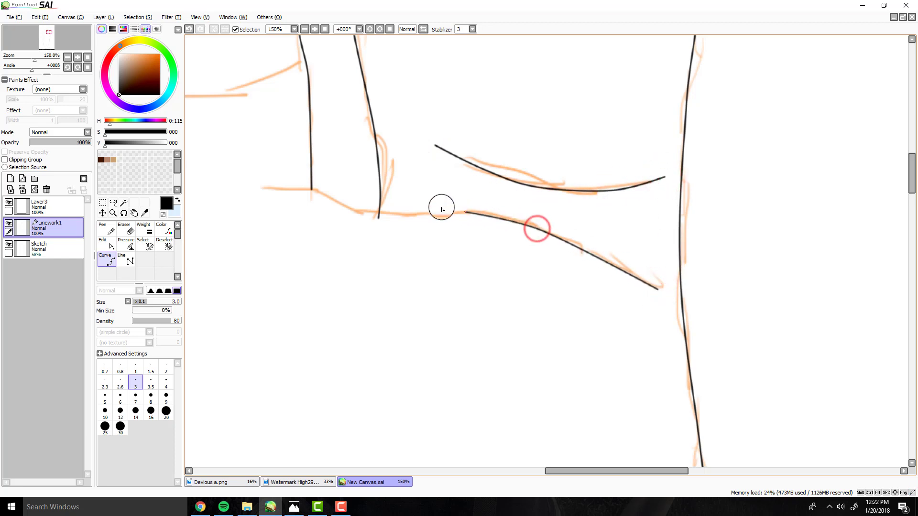
click(379, 216)
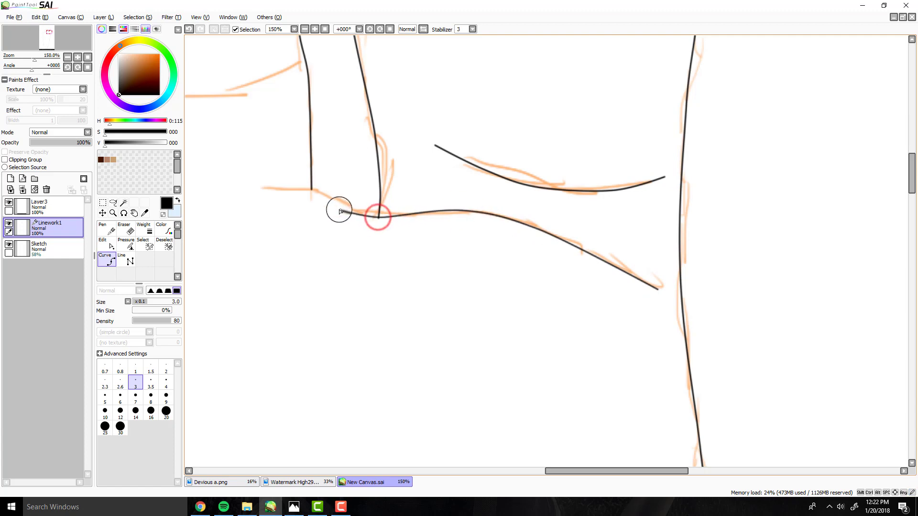
click(311, 187)
double_click(263, 186)
- Ink the short base curve that joins the lower ends of the second and third toes' facing sides
scroll(452, 221, down, 3)
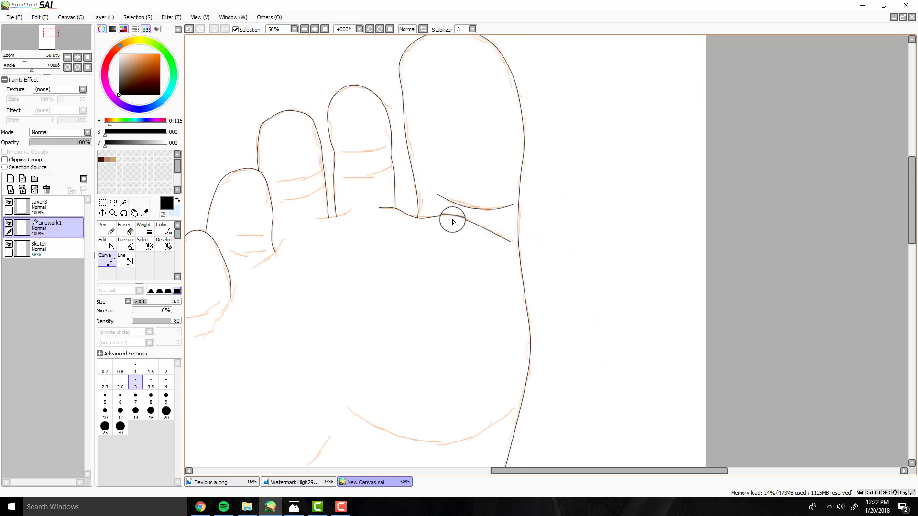
scroll(340, 211, down, 1)
scroll(317, 212, up, 5)
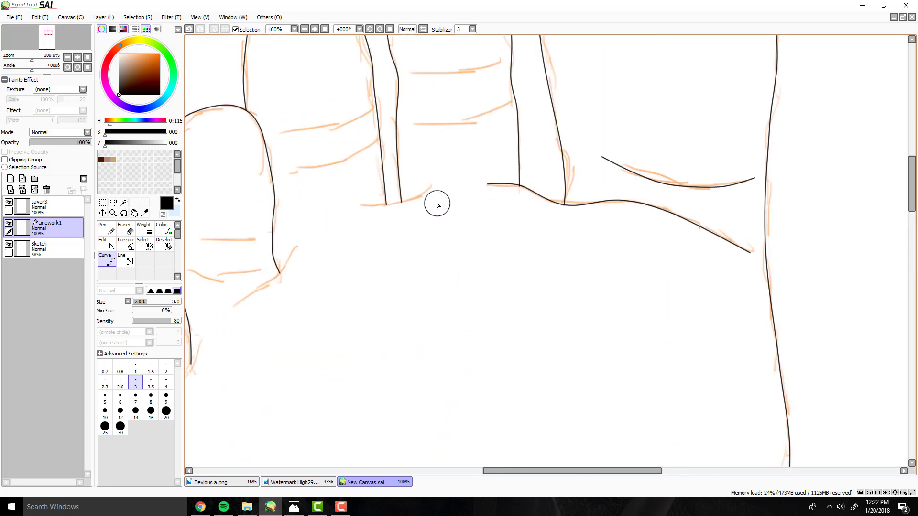
click(383, 201)
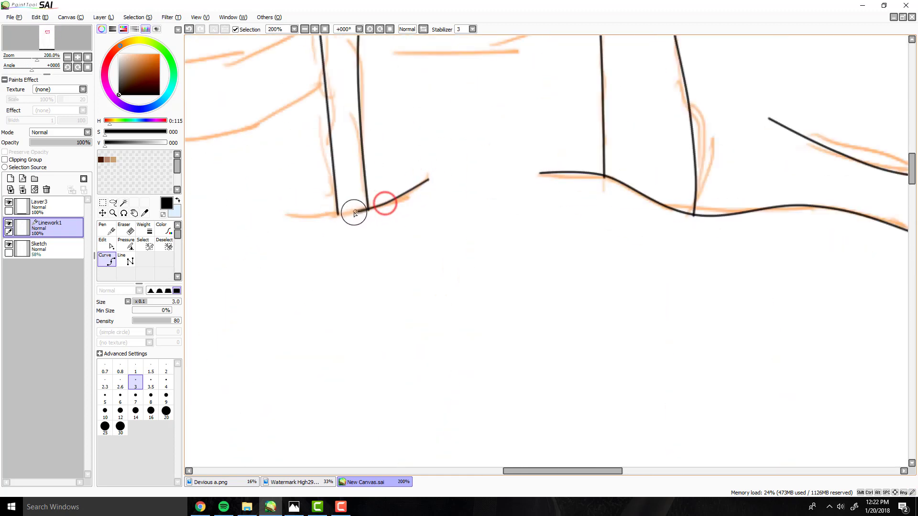
click(320, 216)
click(268, 207)
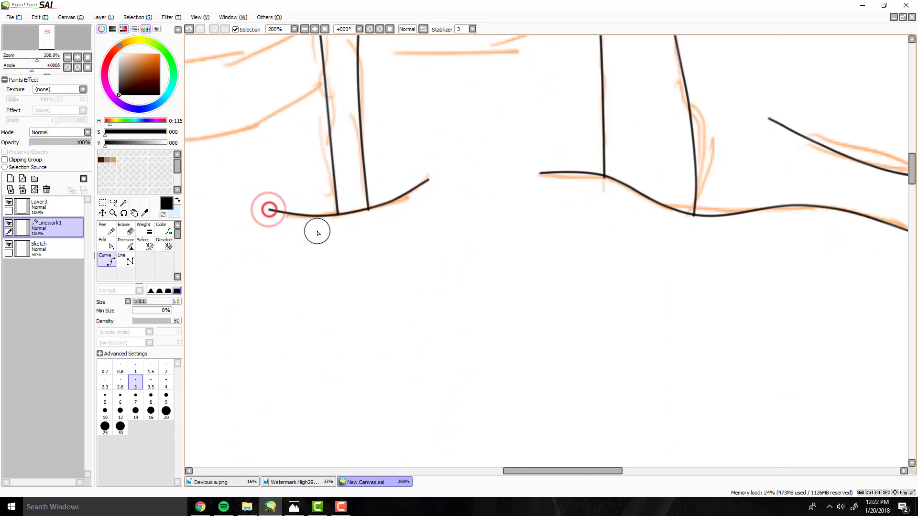
- Trace the second toe's lower crease up to its side facing the big toe
scroll(381, 222, down, 3)
scroll(381, 221, up, 2)
scroll(377, 158, down, 1)
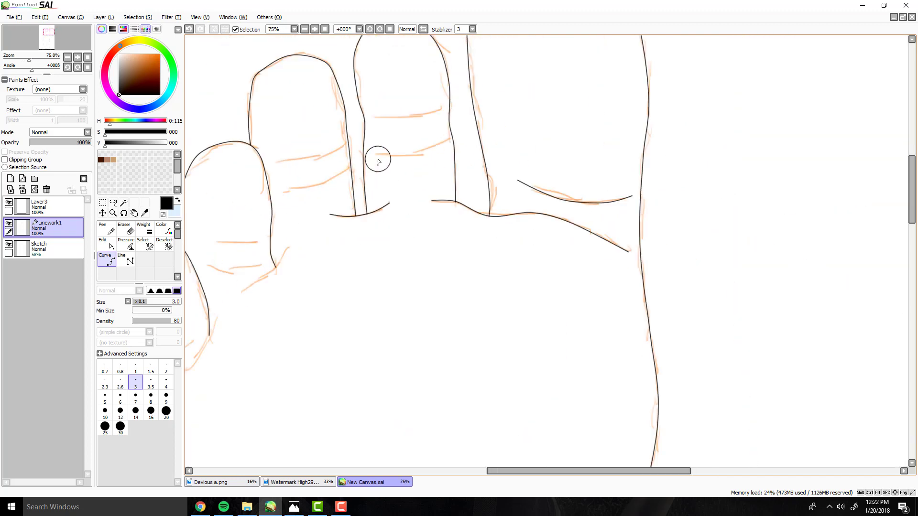
scroll(377, 157, up, 1)
click(377, 157)
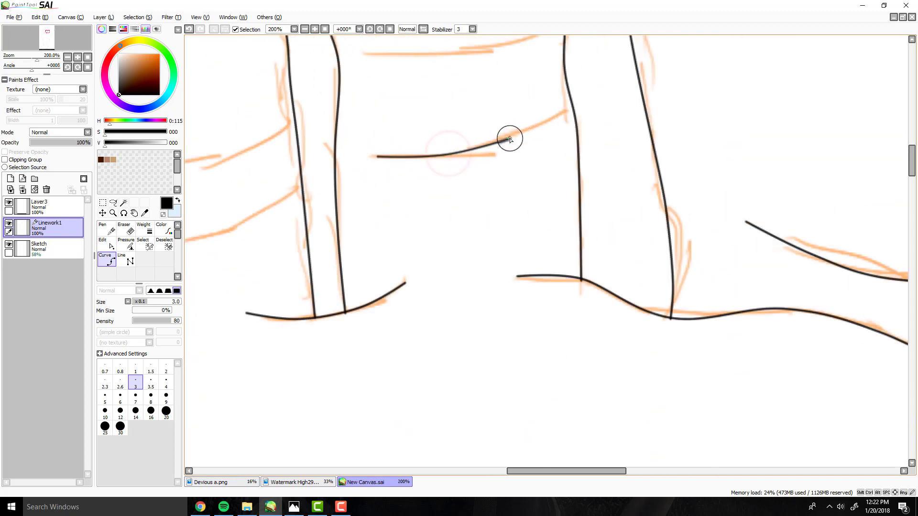
click(508, 137)
click(562, 114)
- Ink the second toe's upper crease with a gently sagging curve and finish it near the side facing the big toe
scroll(486, 193, down, 1)
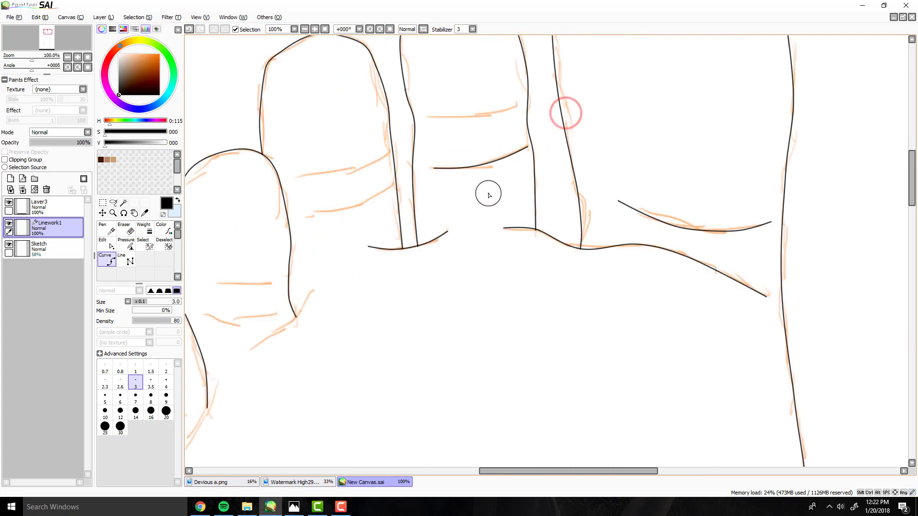
click(406, 163)
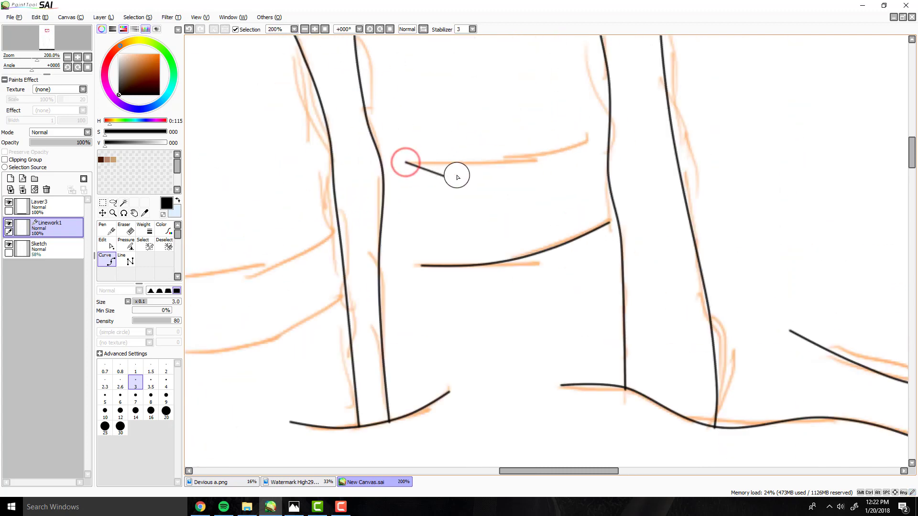
click(464, 172)
click(562, 167)
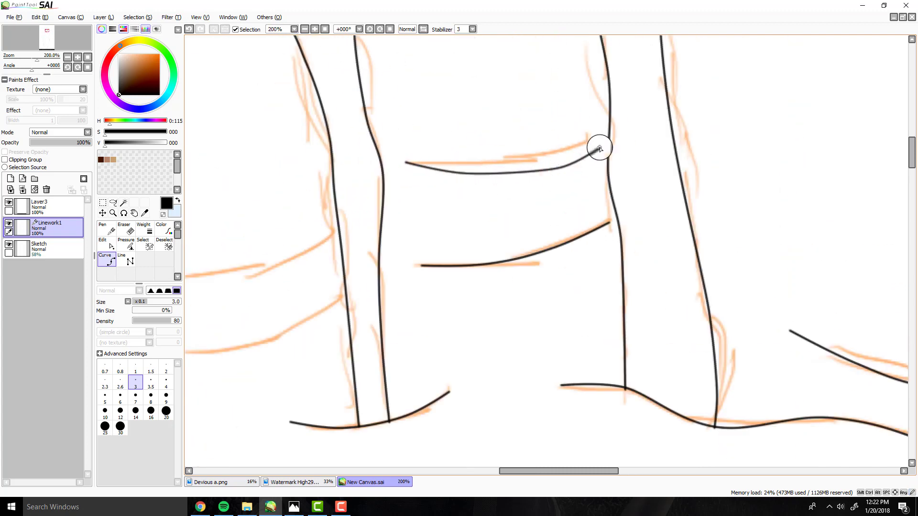
click(599, 145)
key(Return)
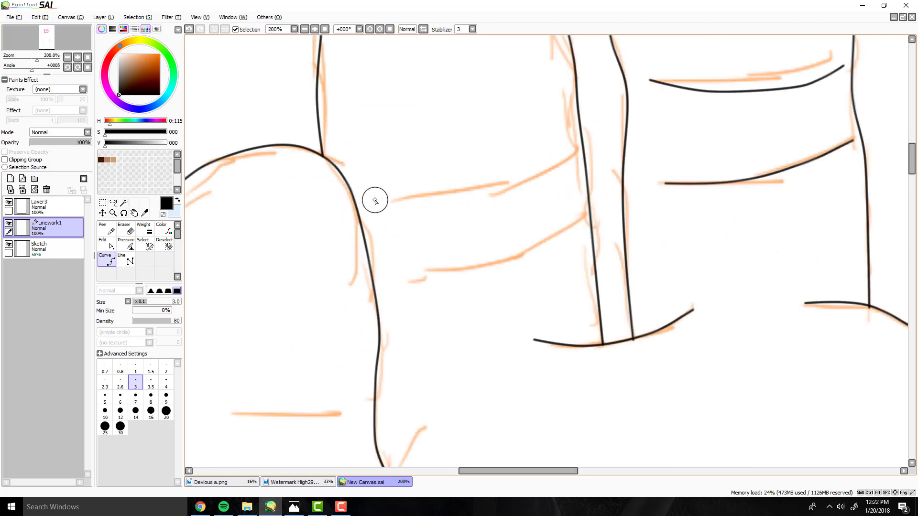
- Trace the third toe's upper crease from beside the fourth toe to the side facing the second toe
click(375, 200)
click(442, 199)
click(515, 185)
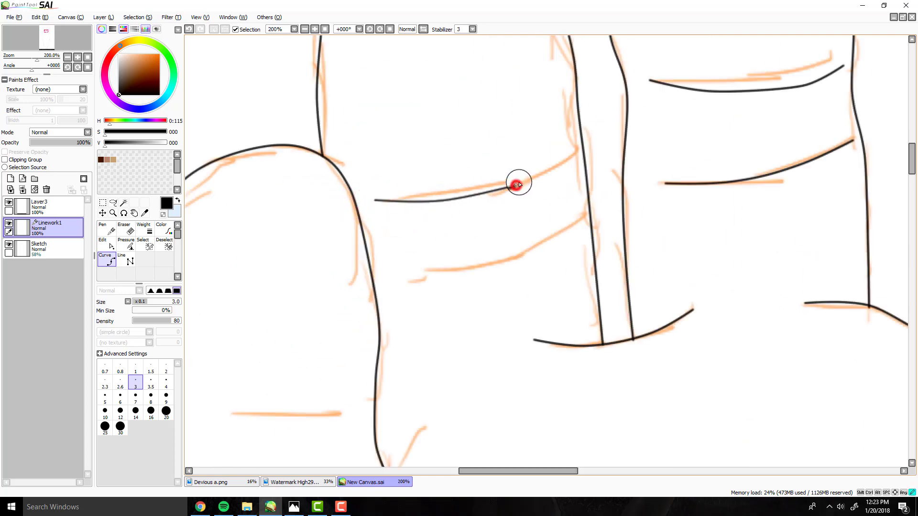
key(Return)
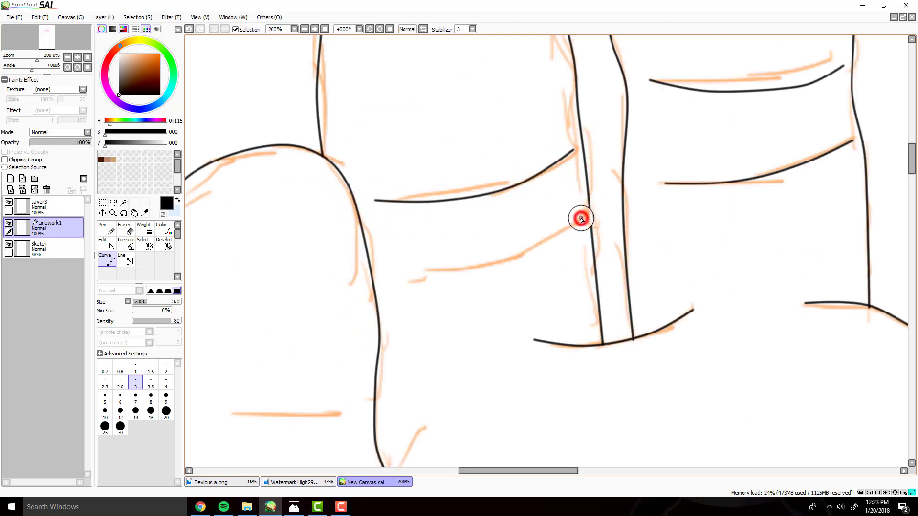
- Ink the third toe's lower crease from the side facing the second toe toward the fourth toe
click(452, 279)
click(433, 288)
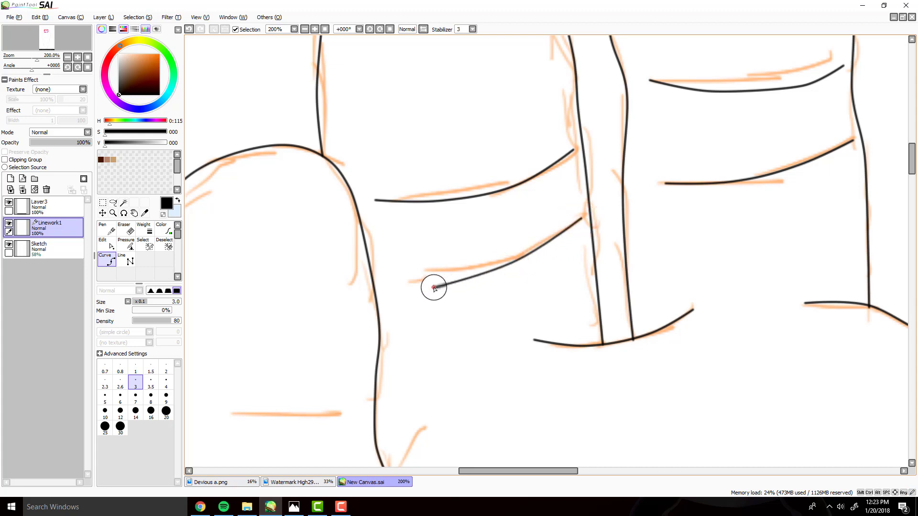
click(392, 286)
key(Return)
- Ink the fourth toe's upper crease with a slightly sagging curve across the toe
scroll(430, 267, down, 3)
scroll(389, 318, up, 3)
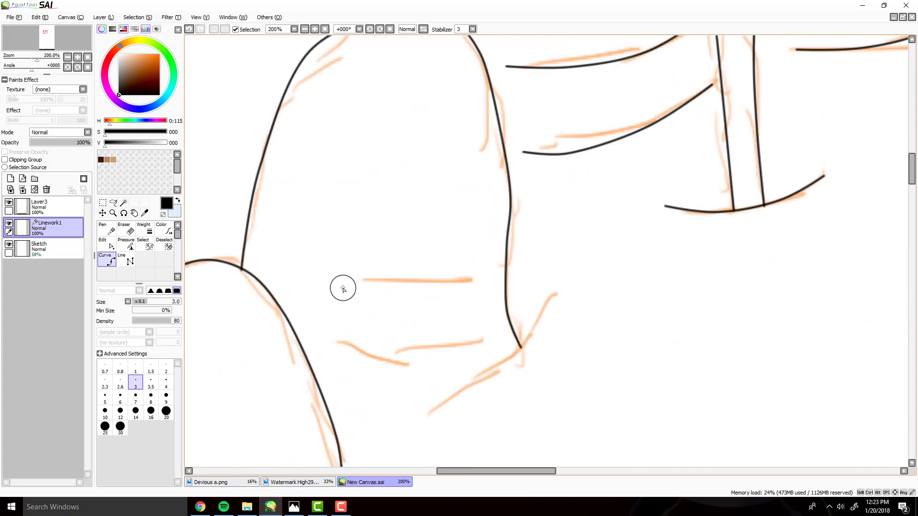
click(340, 280)
click(406, 286)
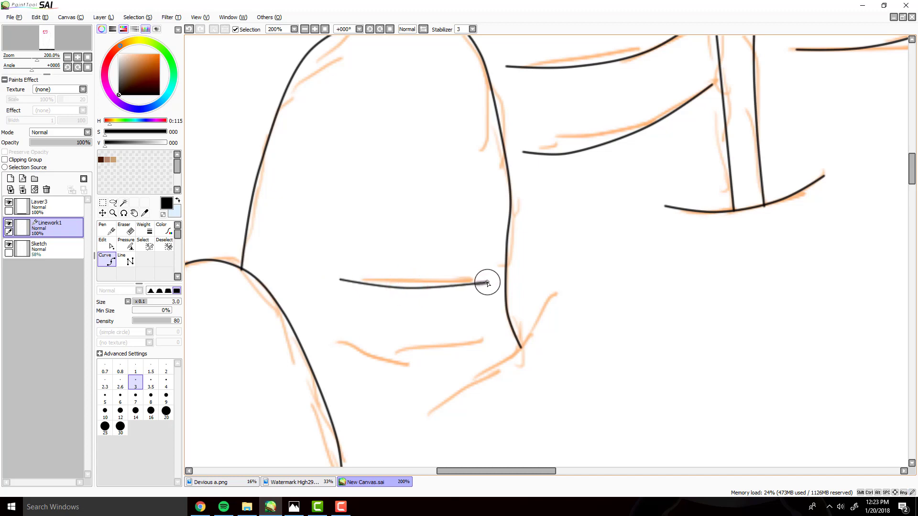
key(Return)
- Trace the fourth toe's lower crease, undoing and redrawing its end toward the third toe with a smoother bend
click(333, 350)
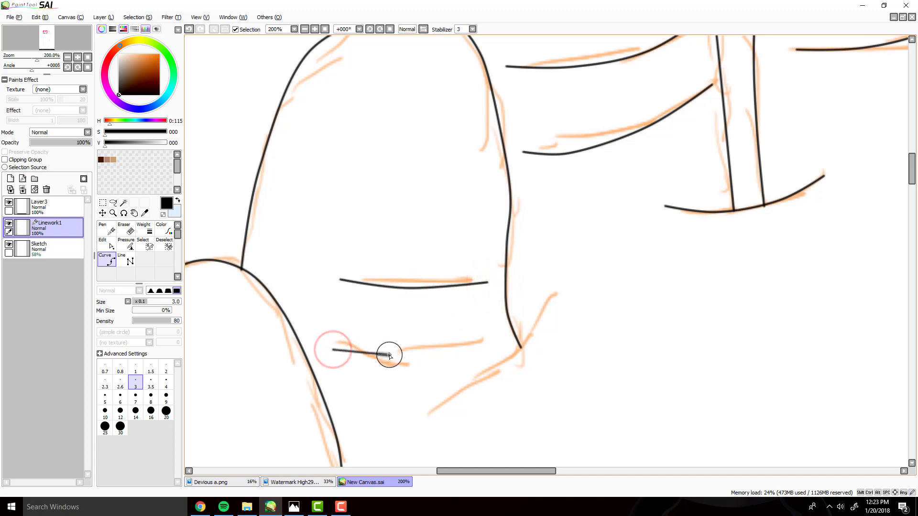
click(391, 354)
click(477, 338)
click(494, 326)
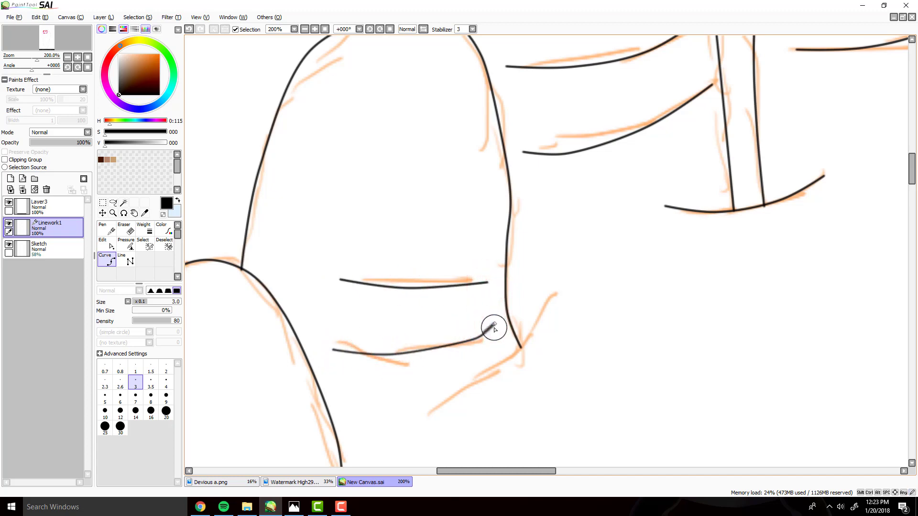
key(ctrl+z)
click(447, 350)
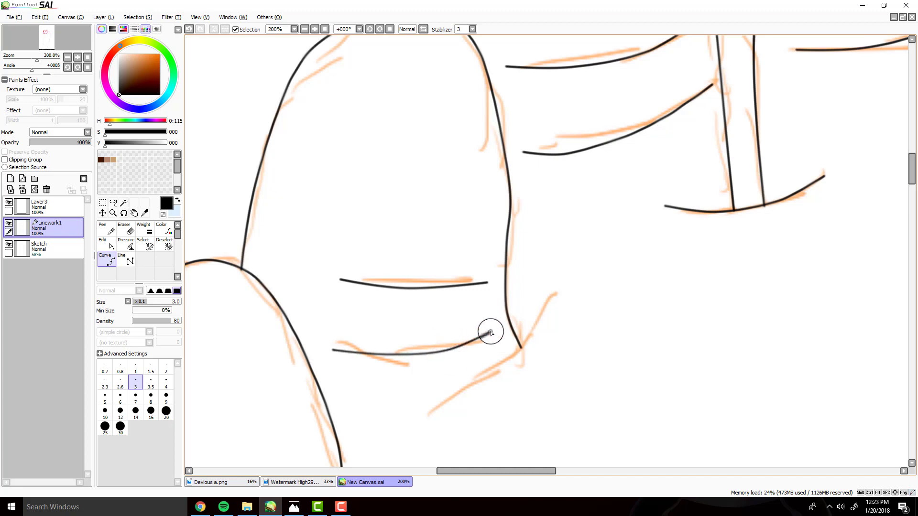
- Ink the little toe's crease, curving it upward toward the side facing the fourth toe
scroll(433, 373, down, 5)
scroll(453, 356, up, 4)
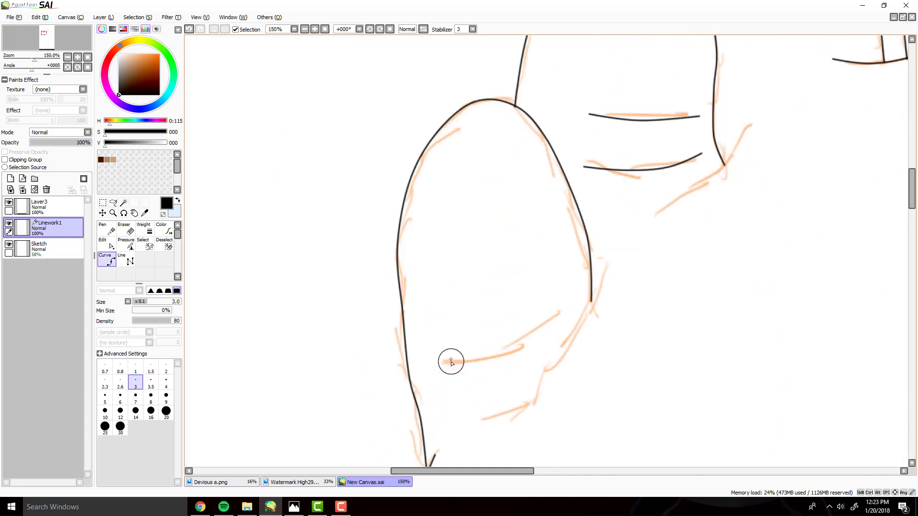
click(450, 362)
click(506, 352)
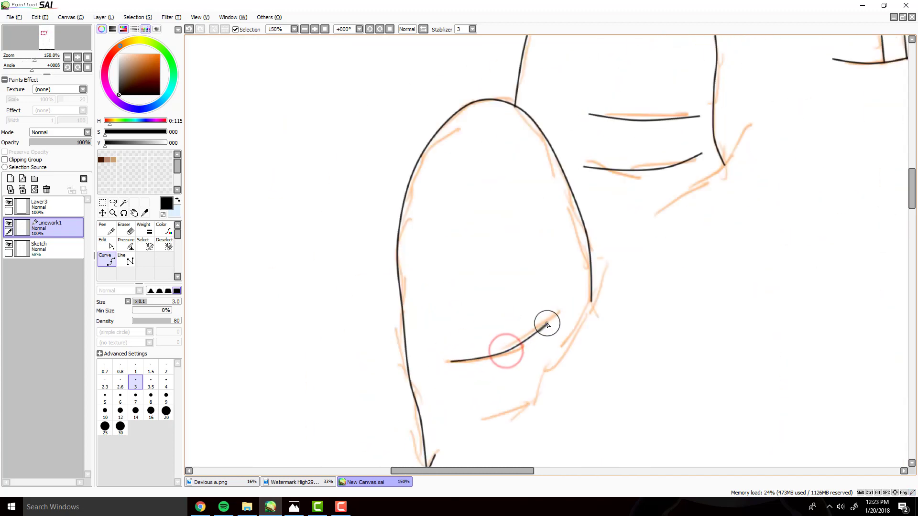
double_click(575, 290)
- Trace the little toe's base line below the crease up to the lower end of its inner side
click(480, 421)
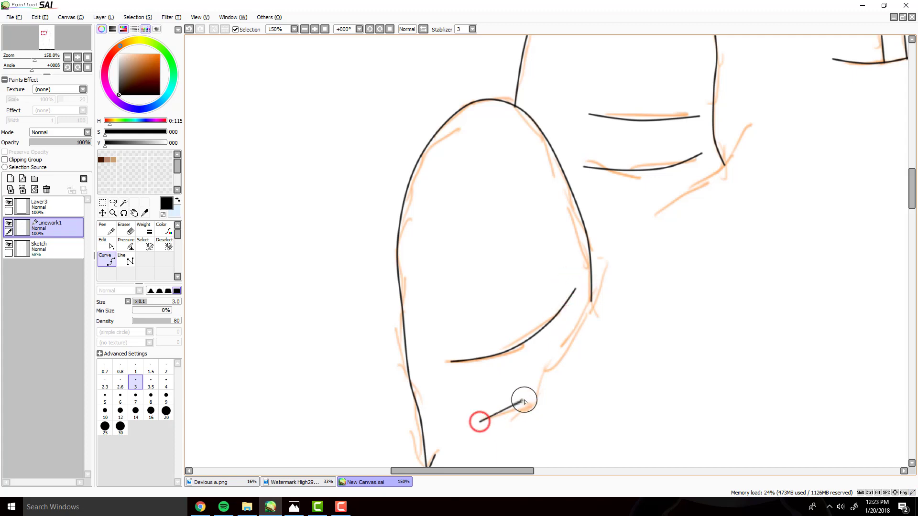
click(534, 394)
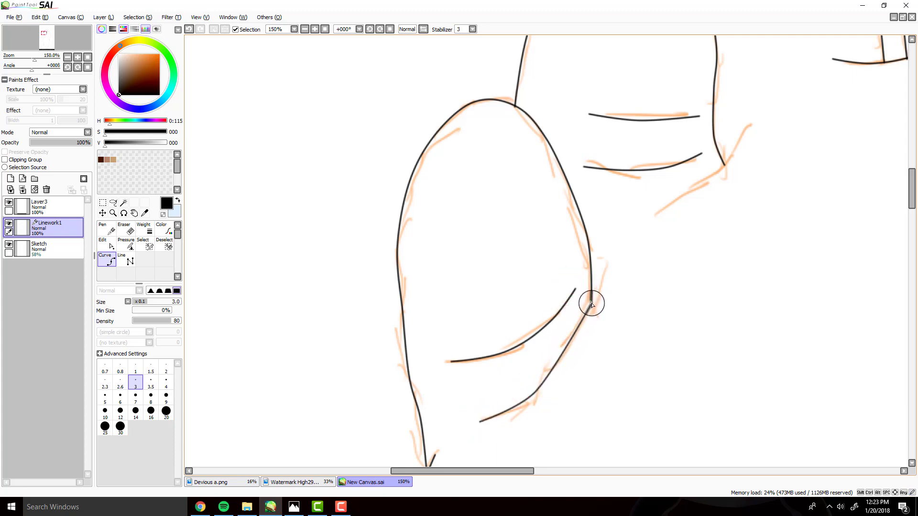
click(577, 332)
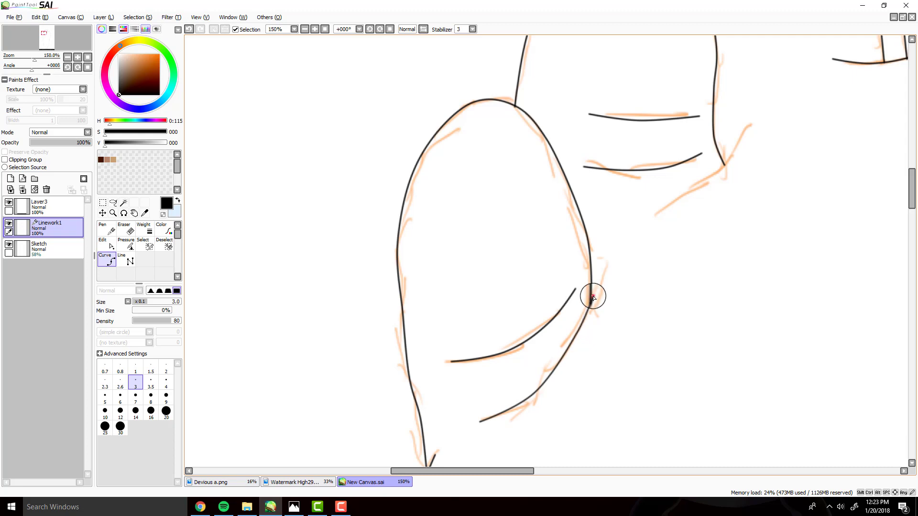
- Extend the little toe's base line past its inner side and ink the fourth toe's base line, bending it up toward the third toe
click(626, 243)
scroll(613, 258, down, 2)
scroll(682, 246, up, 2)
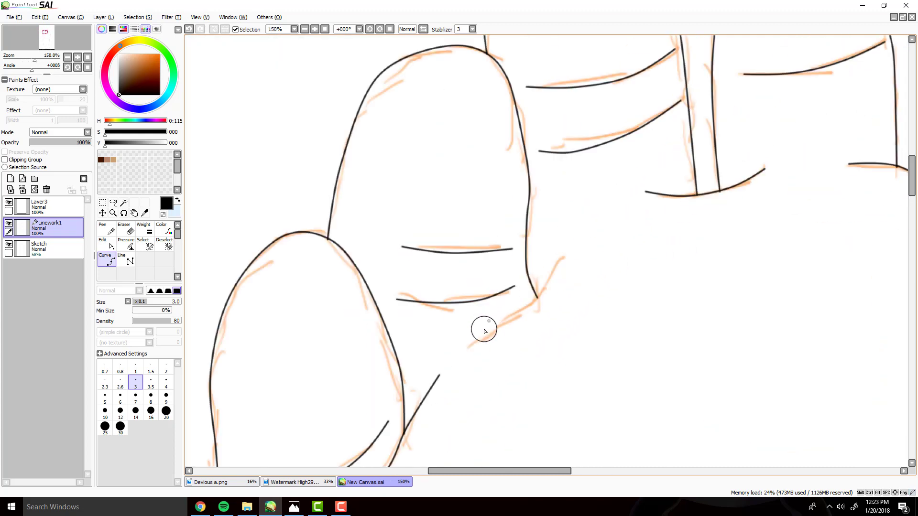
click(464, 354)
click(510, 314)
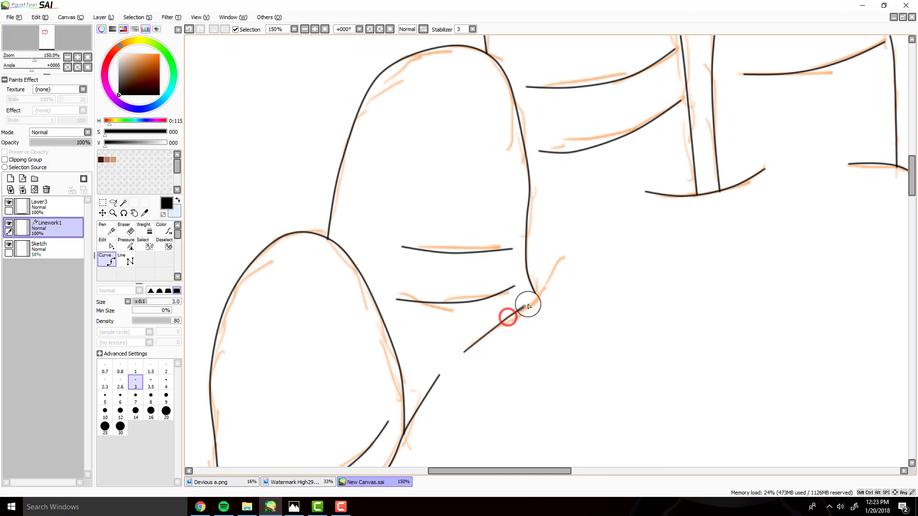
click(539, 297)
click(561, 259)
- Ink the ball-of-foot crease below the smaller toes, curving it from the outer side up toward the middle of the sole
scroll(455, 195, down, 3)
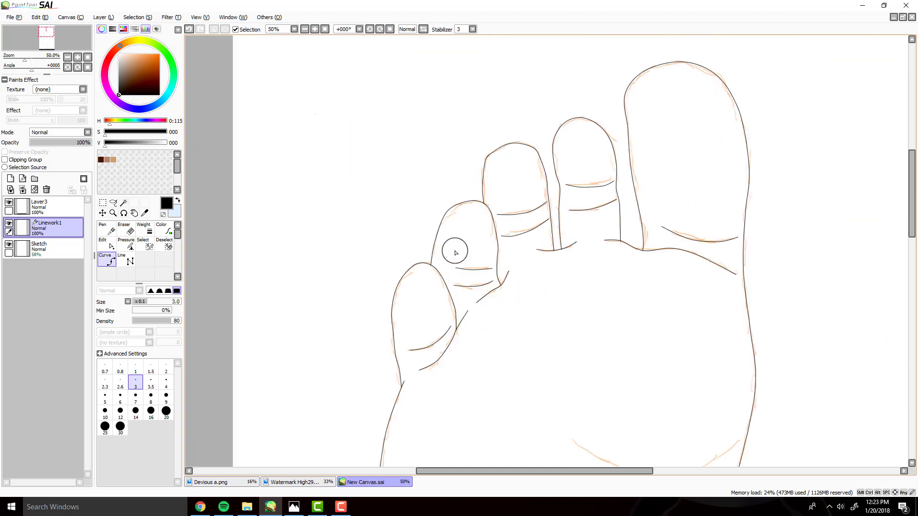
scroll(429, 362, up, 2)
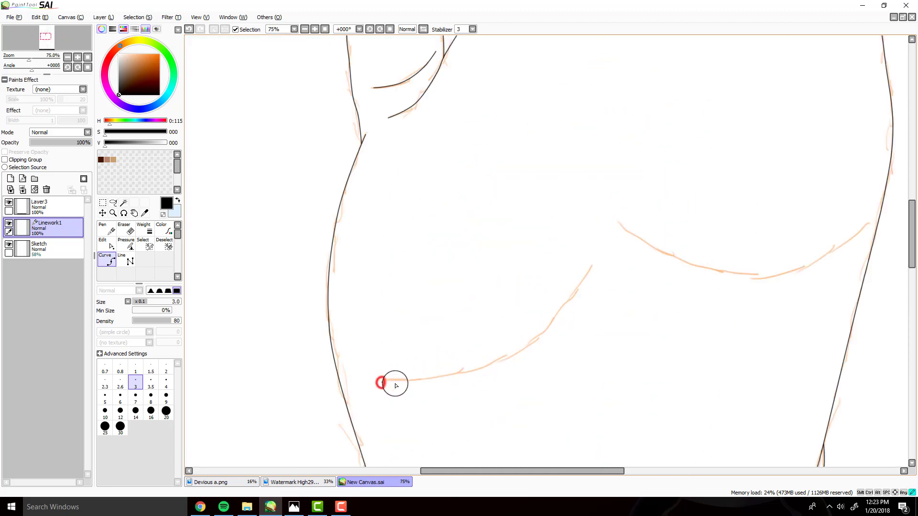
click(455, 373)
click(514, 354)
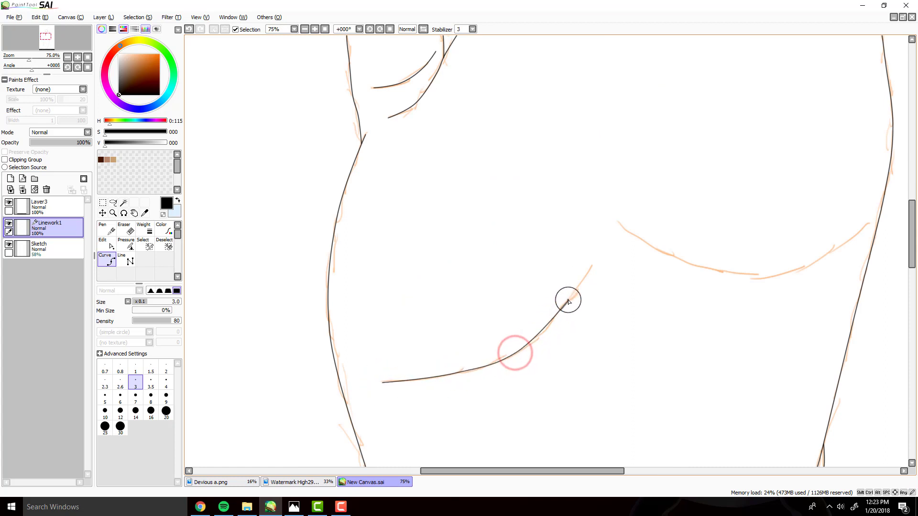
click(567, 301)
double_click(592, 261)
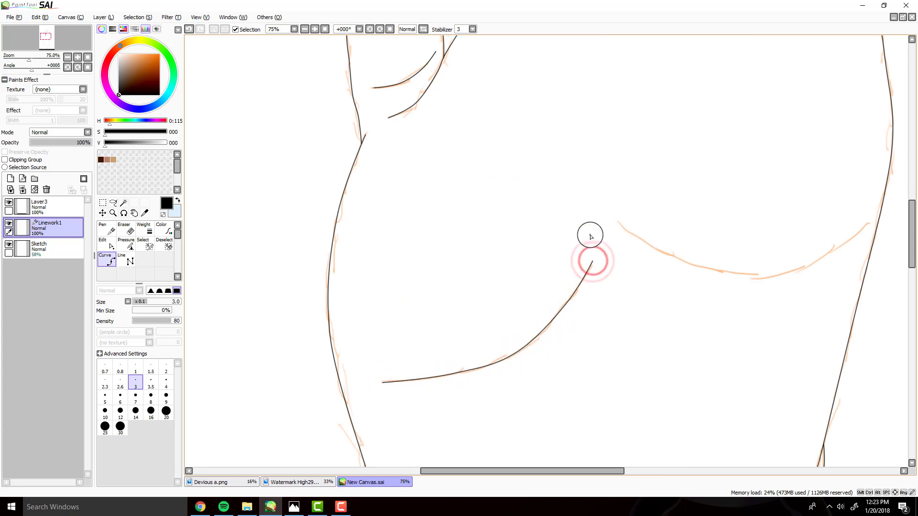
- Ink the sagging crease below the big toe's ball, from mid-sole across to the foot's inner edge
click(613, 221)
scroll(606, 223, down, 1)
scroll(610, 229, up, 2)
click(534, 226)
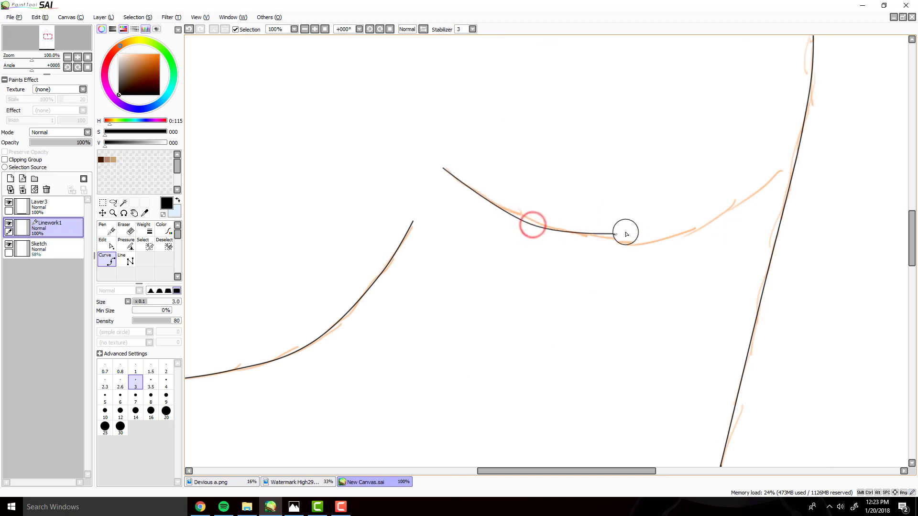
click(646, 239)
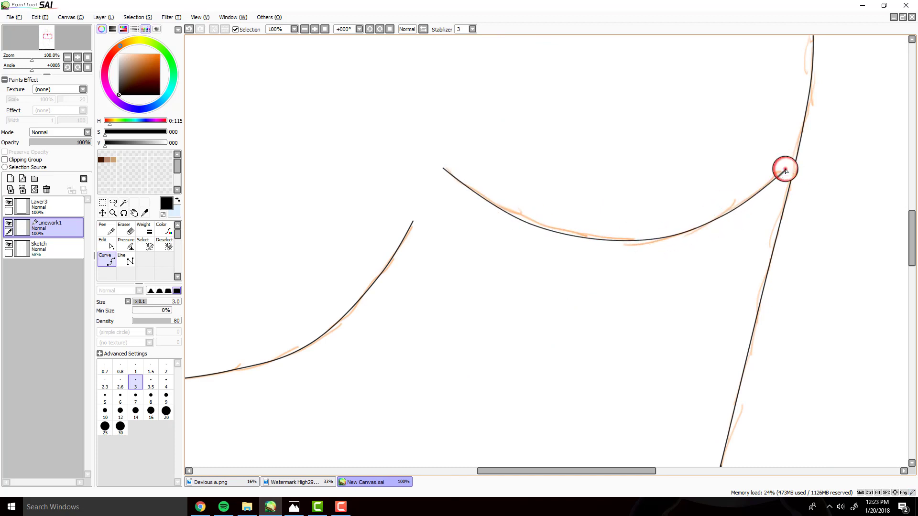
- Ink the arched line across the top of the heel pad, following the sketch down toward the inner edge
scroll(786, 171, down, 4)
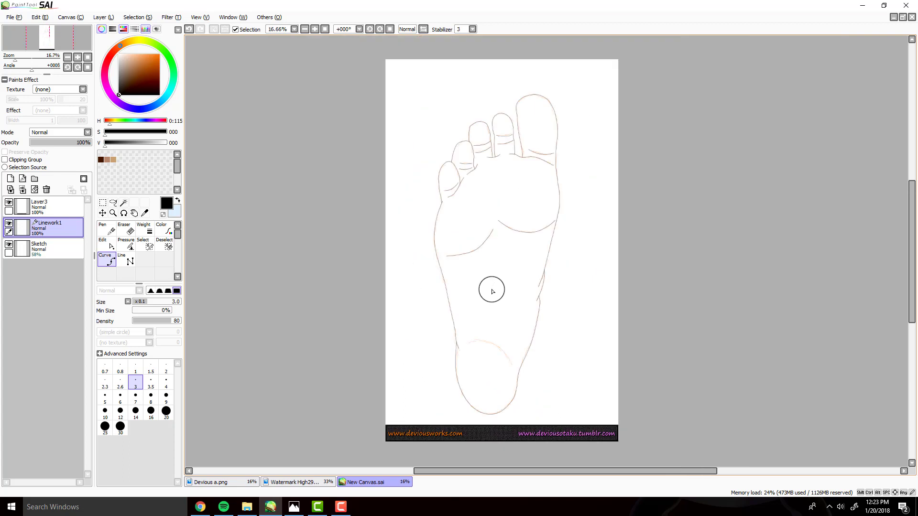
scroll(492, 353, up, 5)
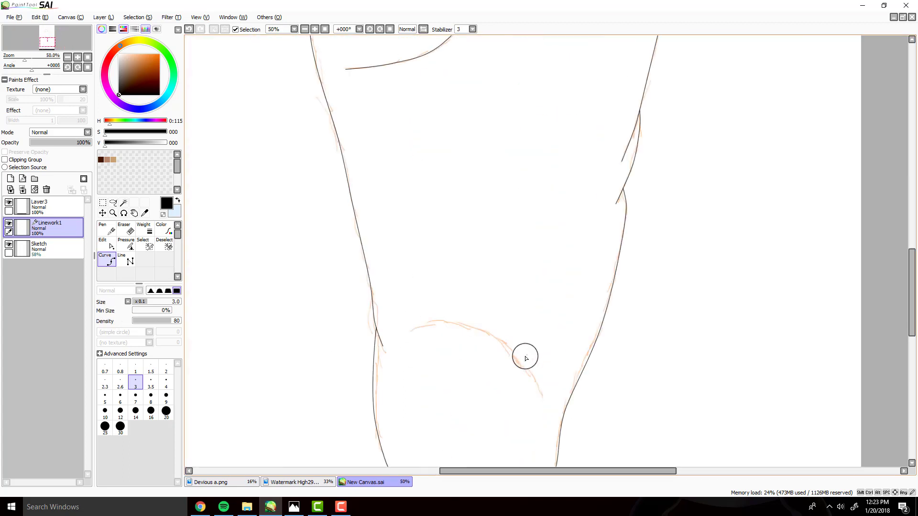
click(359, 305)
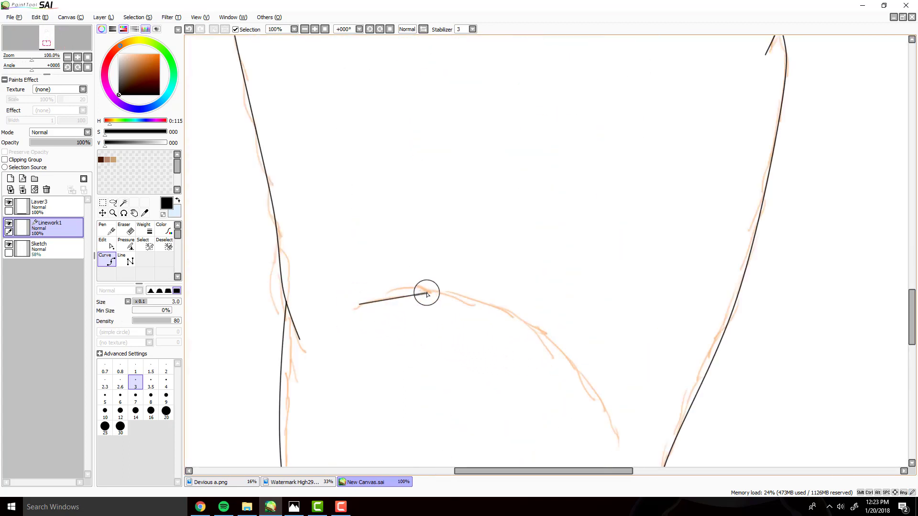
click(424, 289)
click(504, 309)
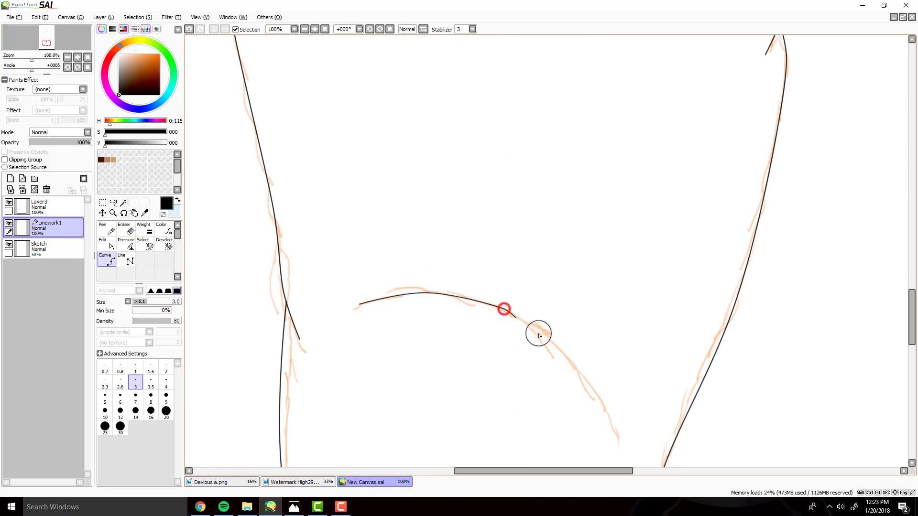
click(573, 367)
double_click(620, 443)
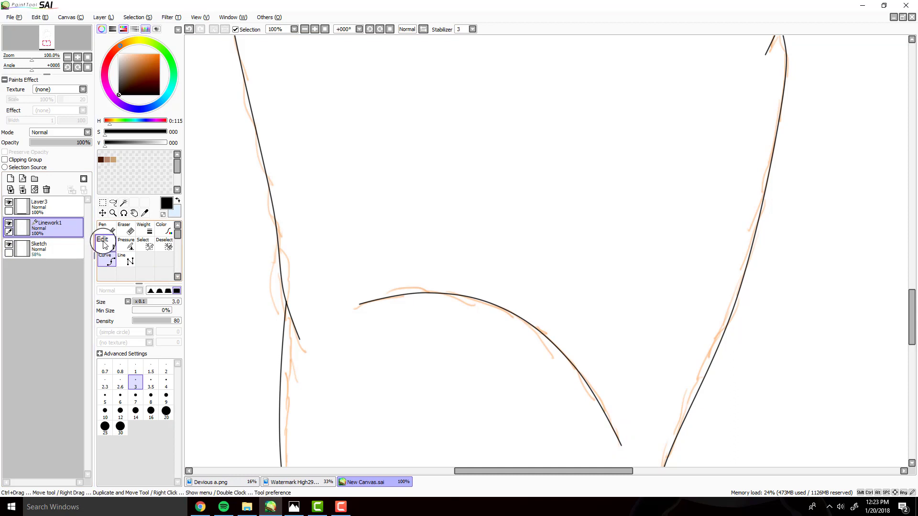
- Taper both ends of the heel arc and the overlapping lower end of the outer foot outline with the Pressure tool
scroll(426, 246, down, 1)
scroll(426, 246, down, 3)
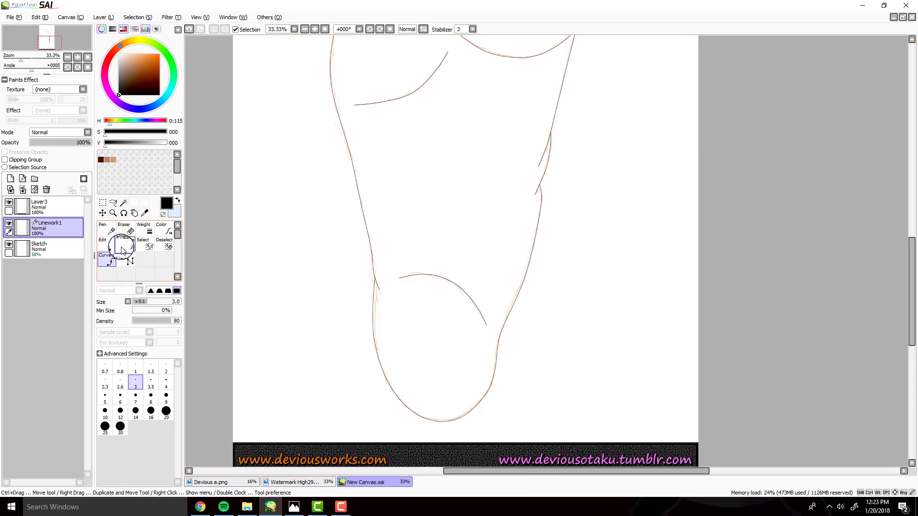
click(123, 244)
scroll(378, 282, up, 3)
drag(428, 263, 84, 252)
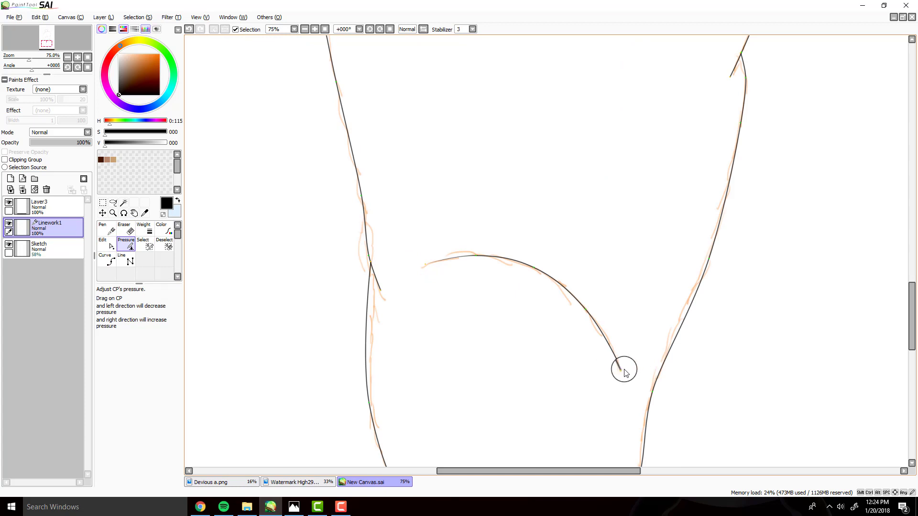
drag(623, 371, 355, 320)
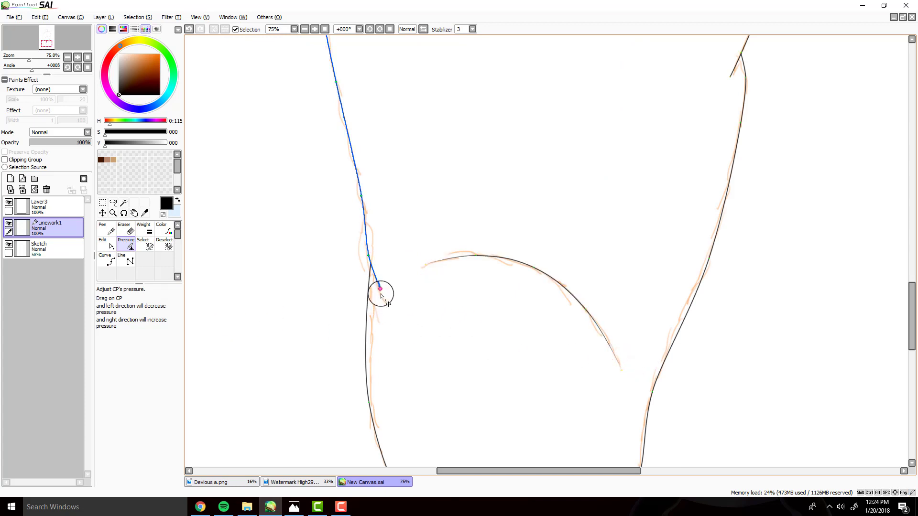
drag(380, 289, 110, 302)
- Hide the Sketch layer and taper the two short overlapping line ends on the arch side to 0% pressure
click(10, 245)
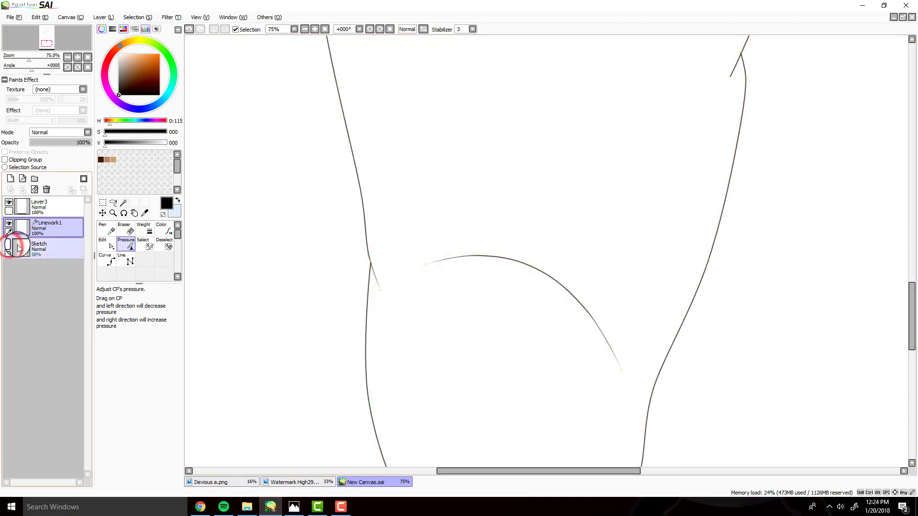
scroll(434, 272, down, 3)
scroll(435, 302, down, 1)
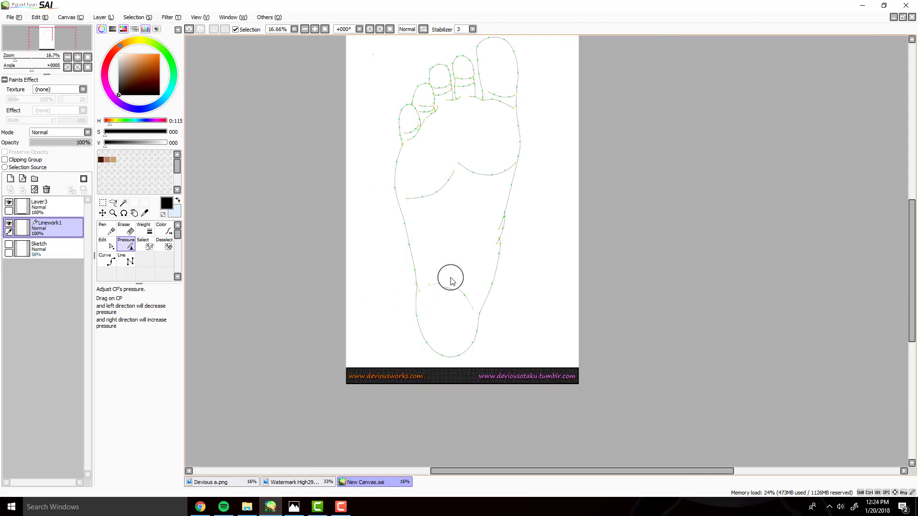
scroll(478, 248, up, 4)
drag(578, 293, 471, 300)
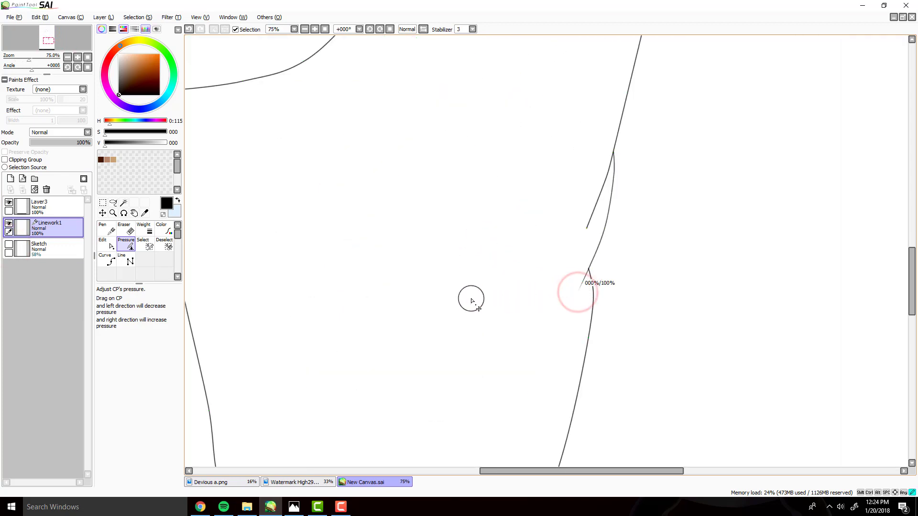
drag(588, 227, 431, 228)
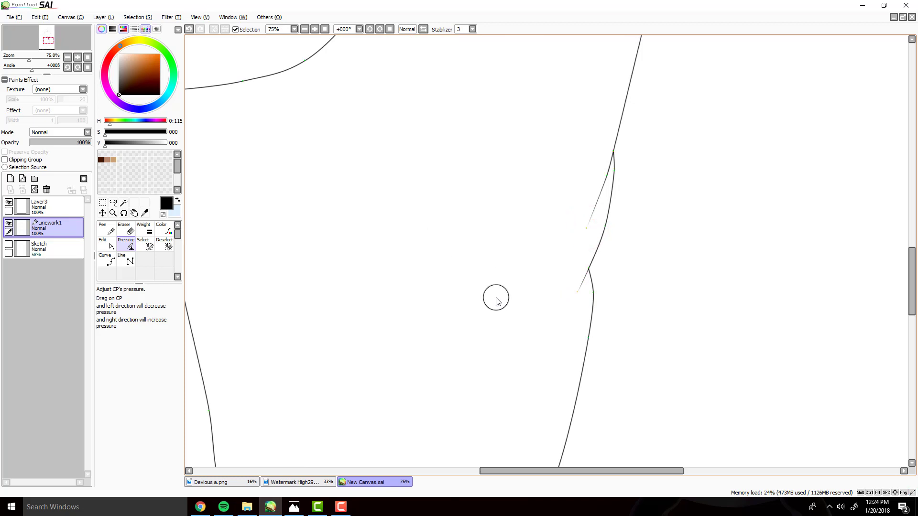
- Taper both ends of the two ball-of-foot creases to 0% pressure
scroll(497, 301, down, 1)
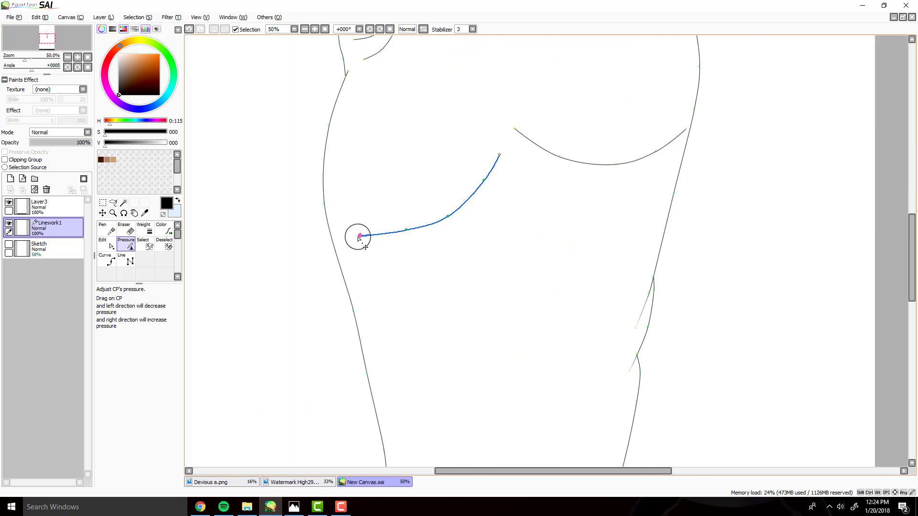
drag(360, 237, 307, 232)
drag(500, 155, 291, 137)
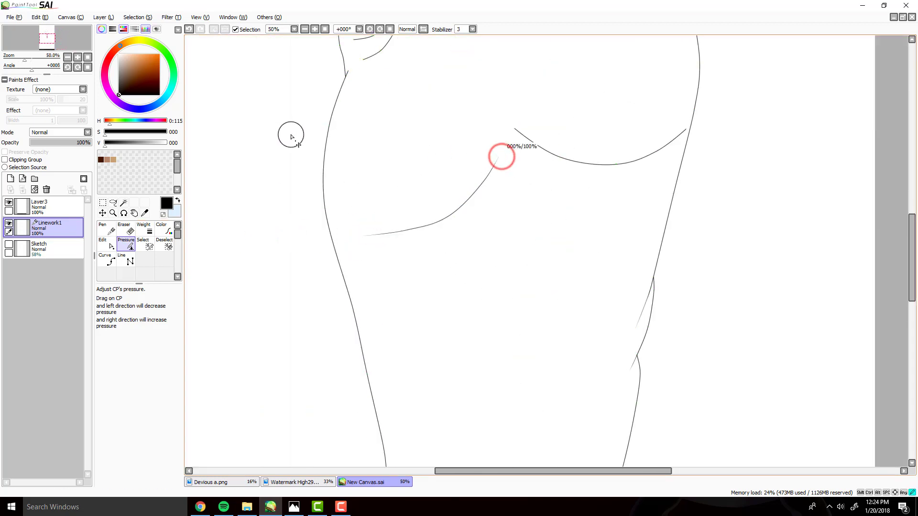
drag(510, 129, 471, 134)
drag(681, 130, 687, 131)
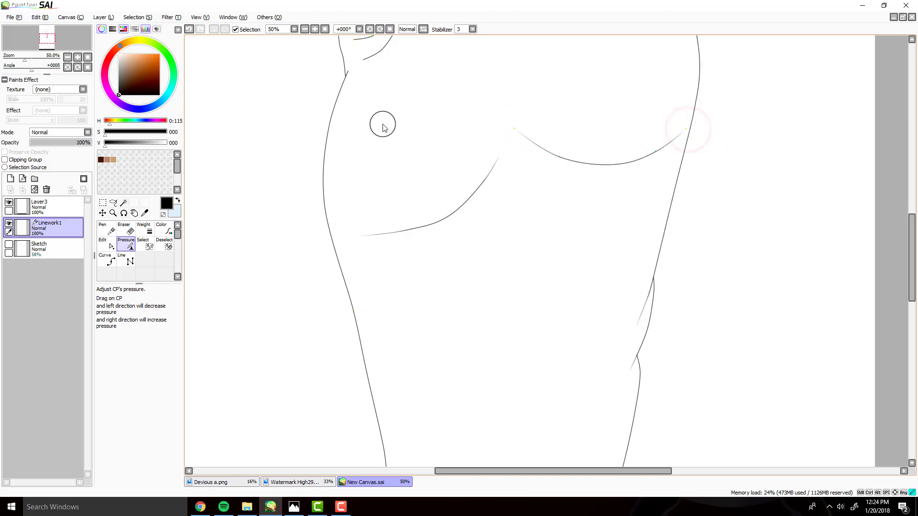
- Taper the ends of the little toe's base line and crease, and the upper tip of the outer sole outline
scroll(434, 157, down, 3)
scroll(434, 158, up, 3)
scroll(343, 243, up, 2)
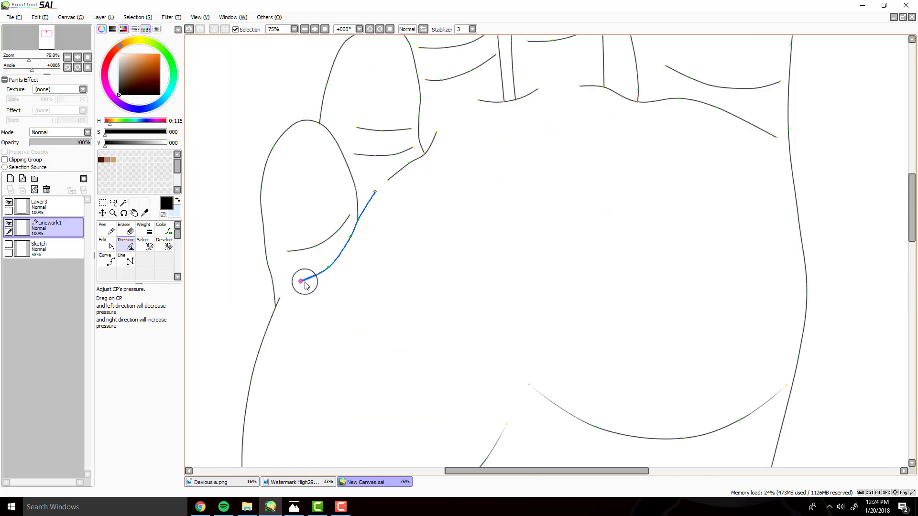
drag(305, 282, 219, 250)
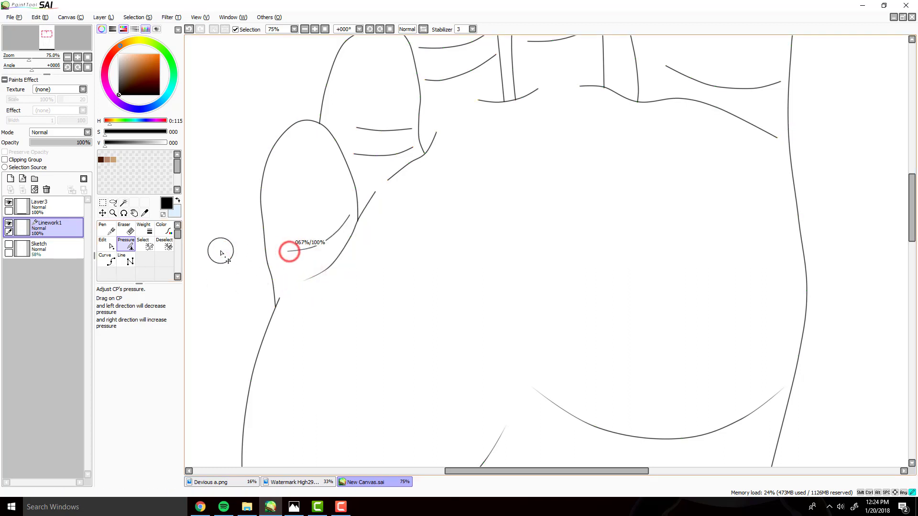
drag(352, 216, 251, 300)
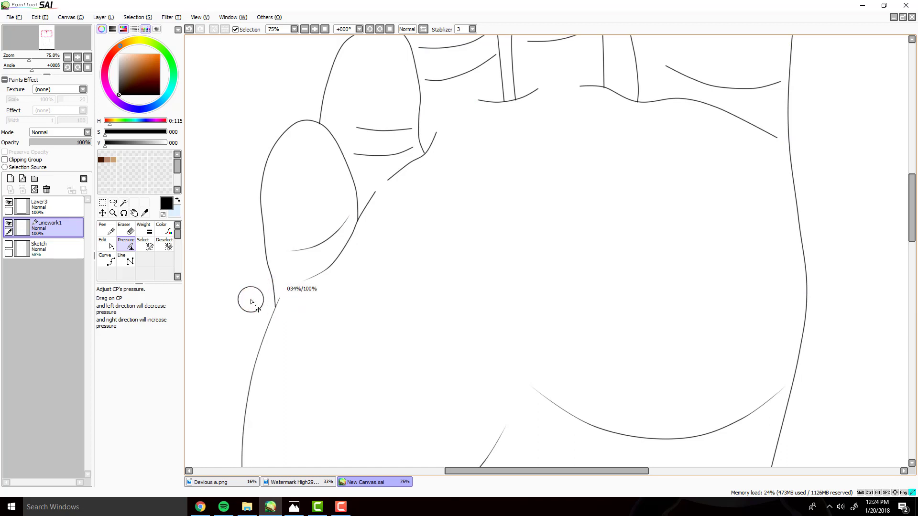
drag(375, 193, 134, 174)
- Taper the ends of the fourth toe's two creases and its base line to thin points
drag(353, 154, 272, 146)
drag(412, 150, 238, 134)
drag(356, 128, 172, 118)
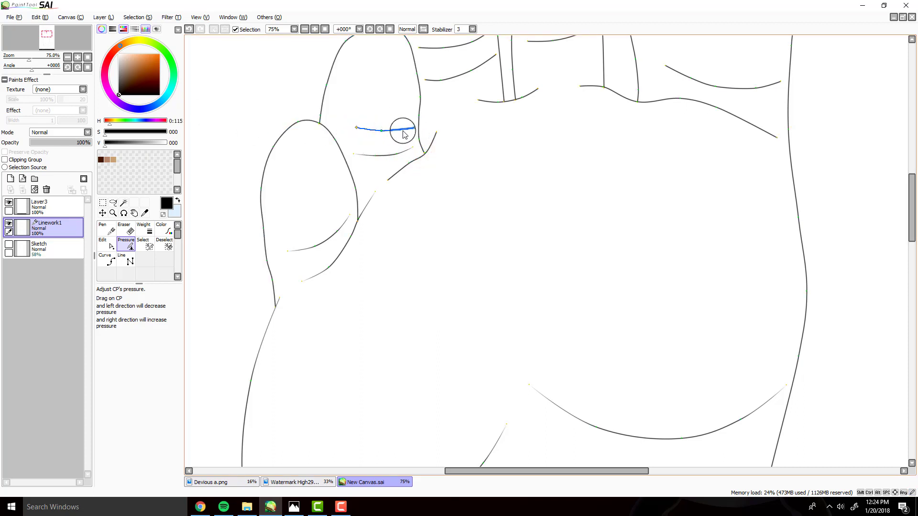
drag(412, 129, 338, 159)
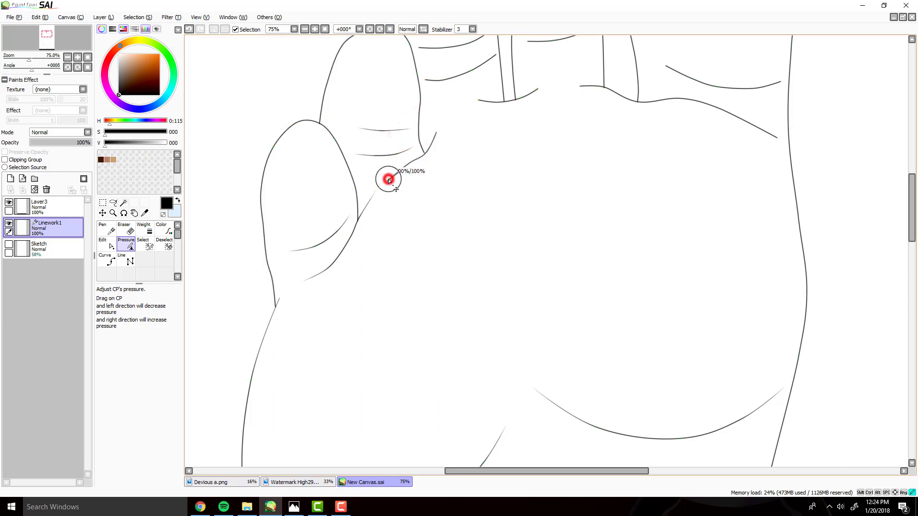
drag(385, 180, 418, 147)
- Pull both ends of the third toe's base line lower to straighten it, and taper them to thin points
scroll(491, 140, down, 4)
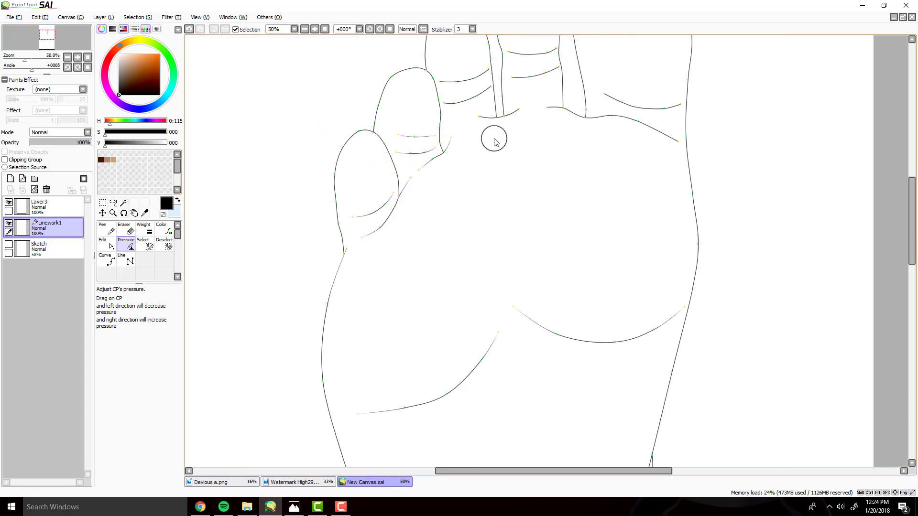
scroll(436, 132, up, 5)
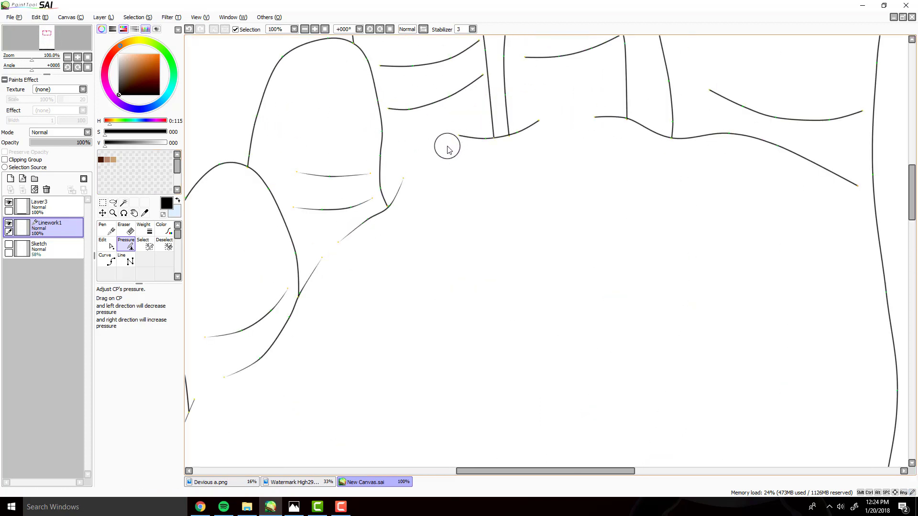
drag(459, 135, 457, 144)
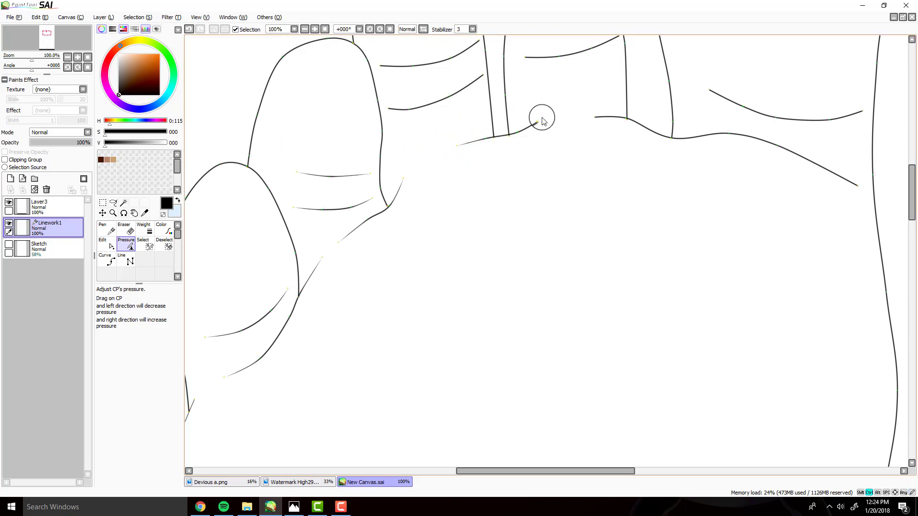
drag(538, 121, 550, 128)
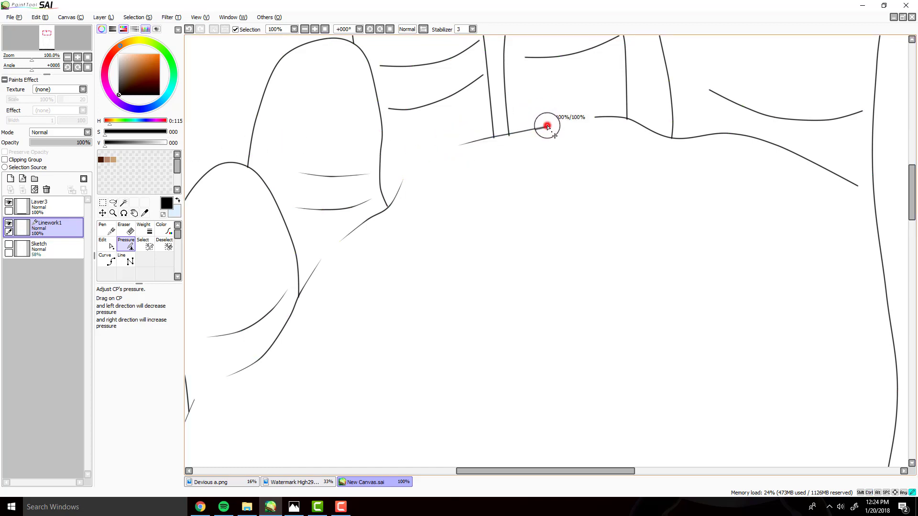
- Taper the ends of the third toe's lower and upper creases to 0% pressure
drag(396, 117, 386, 114)
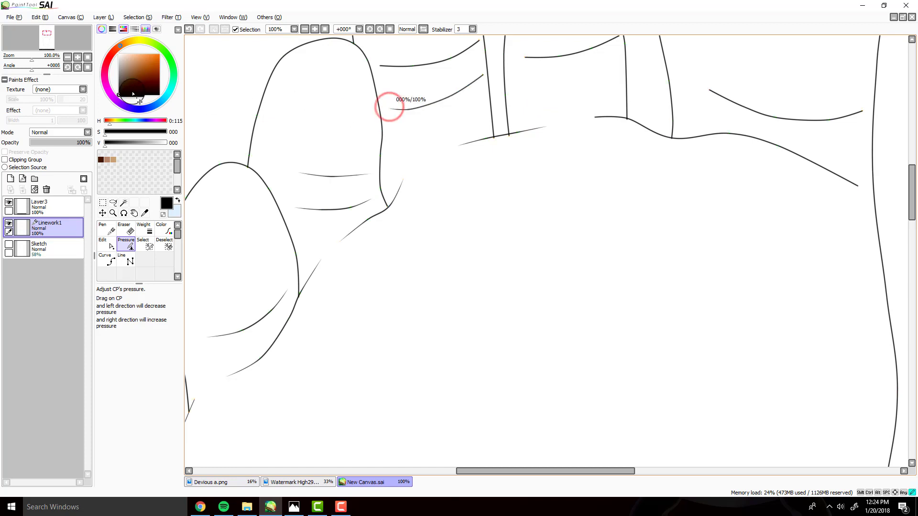
mouse_move(483, 75)
mouse_down()
mouse_move(260, 75)
mouse_move(418, 86)
mouse_up()
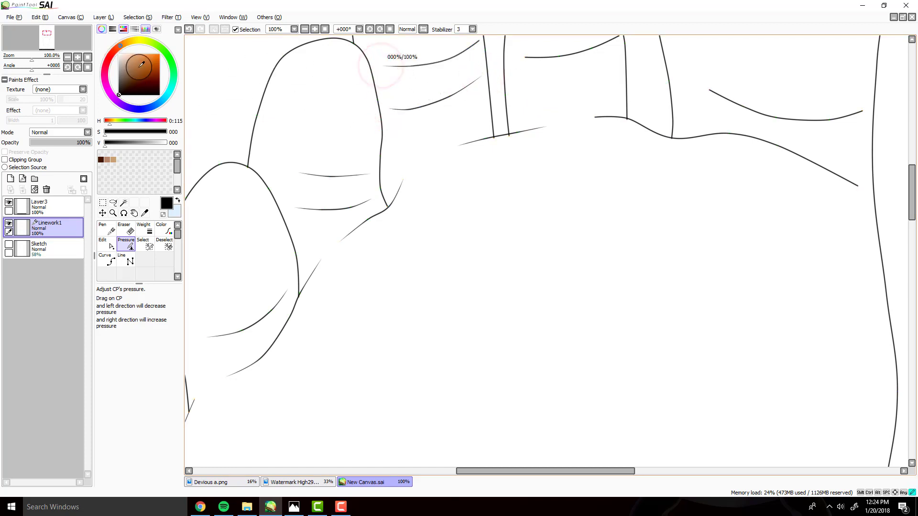
scroll(420, 129, down, 1)
drag(343, 67, 418, 179)
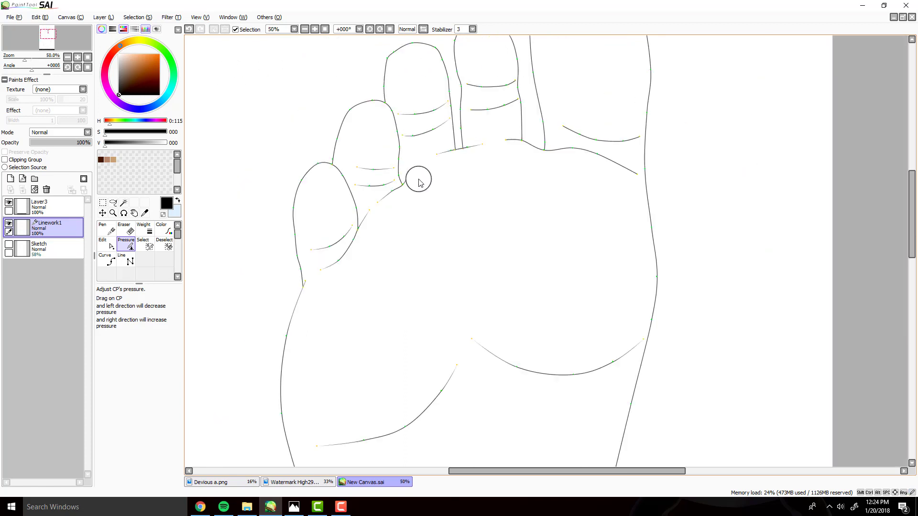
- Taper both ends of the second toe's upper and lower creases to 0% pressure
drag(439, 144, 277, 143)
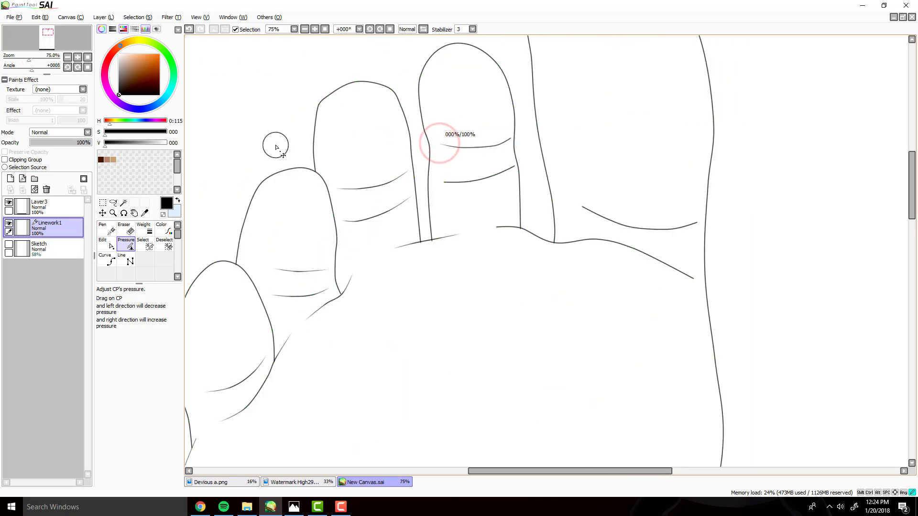
drag(512, 139, 509, 138)
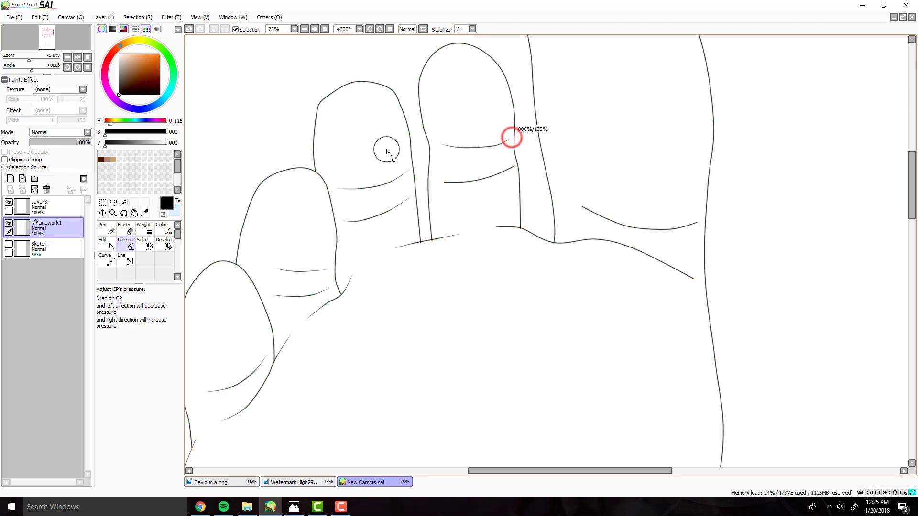
drag(444, 182, 303, 158)
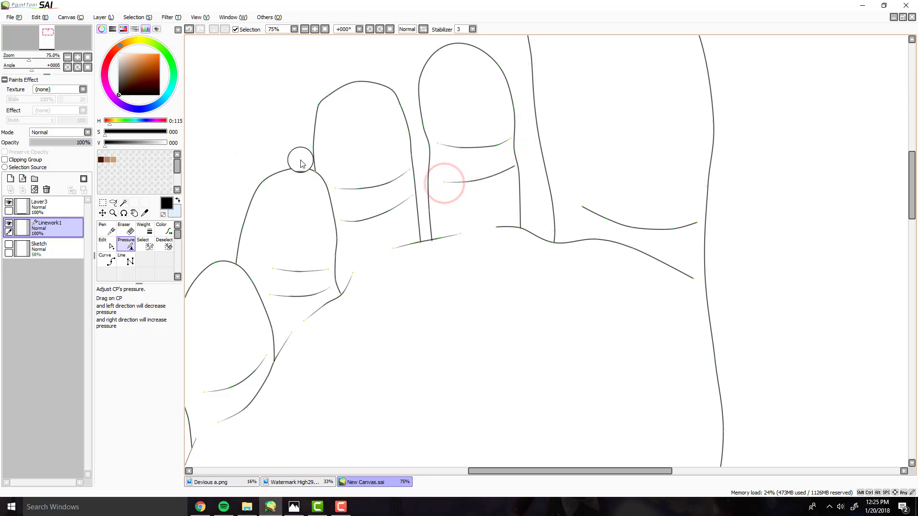
drag(515, 166, 273, 166)
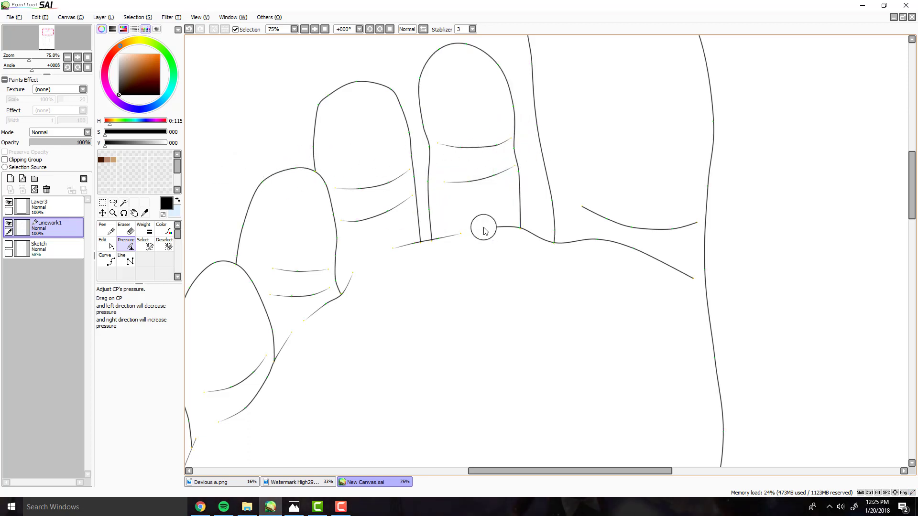
- Taper both ends of the base line under the second and big toes and of the big toe's crease to thin points
drag(495, 228, 321, 211)
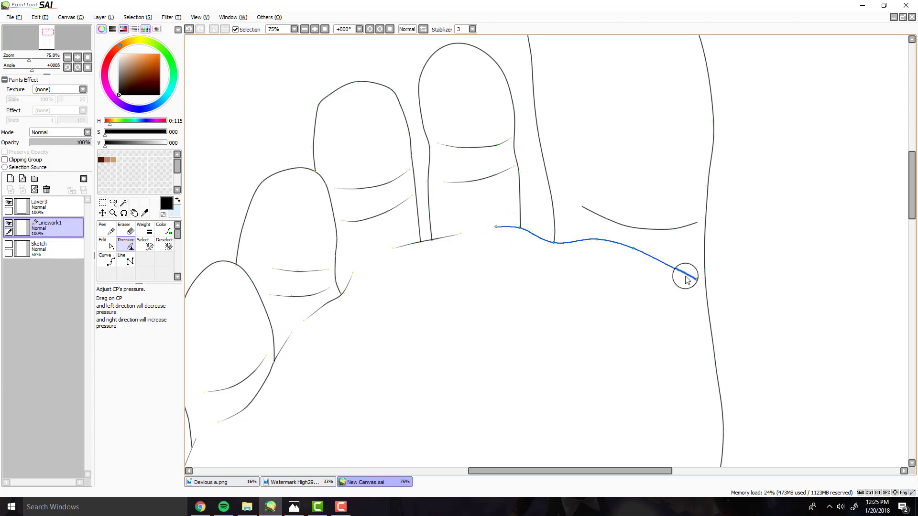
drag(692, 278, 512, 256)
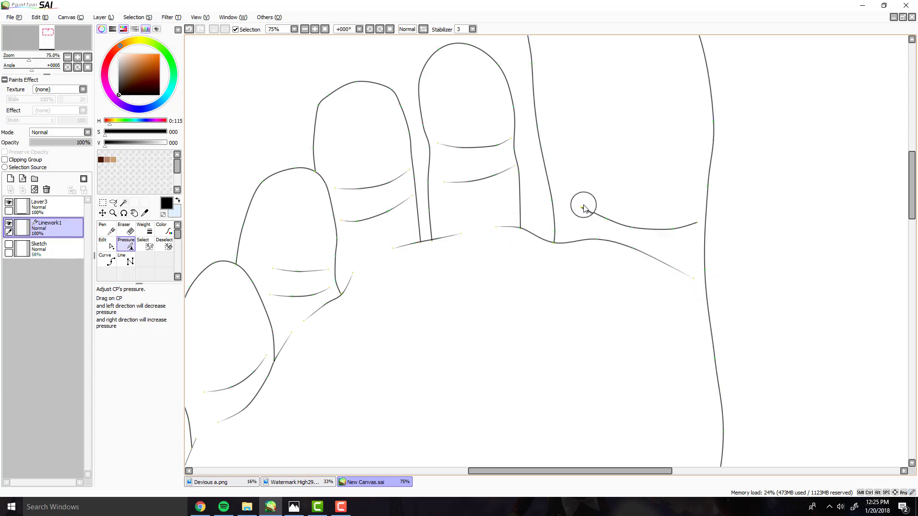
drag(573, 208, 317, 180)
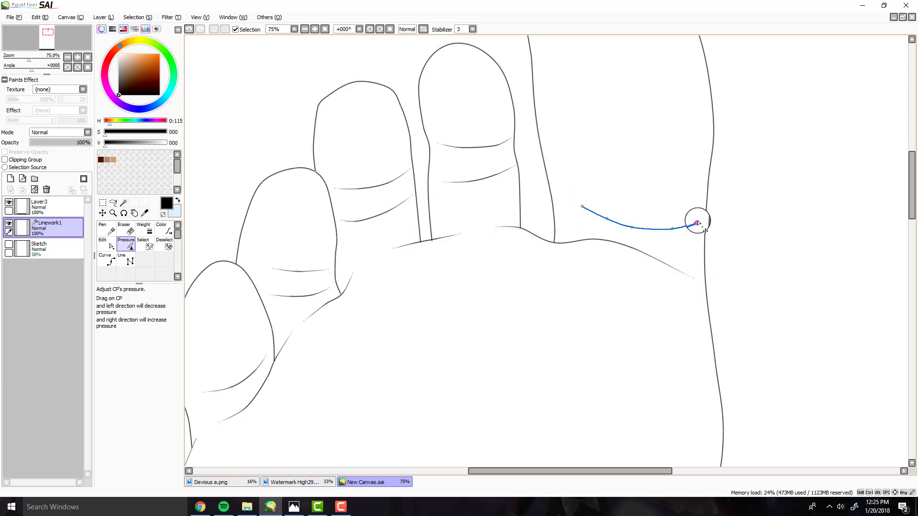
drag(697, 223, 363, 201)
- Select the whole interior of the foot outline on the Linework1 layer with the Magic Wand in strict transparency mode
scroll(521, 113, down, 2)
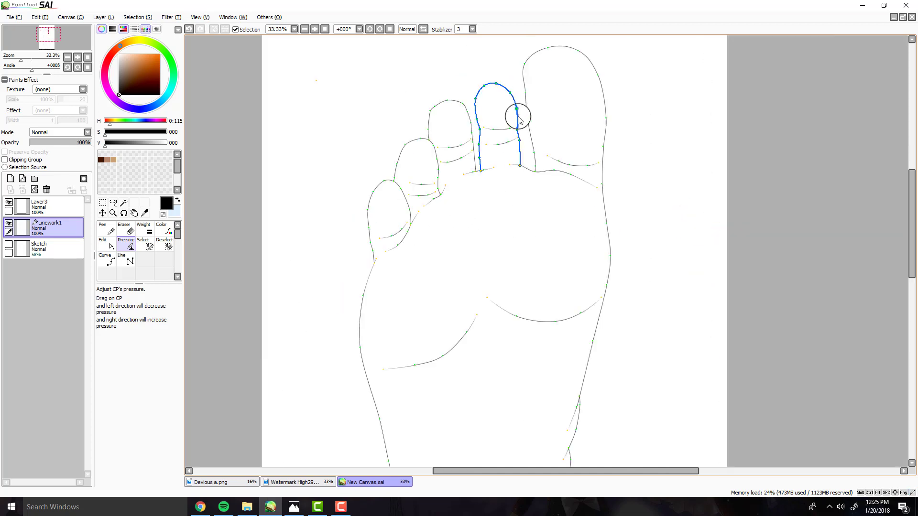
scroll(519, 115, down, 2)
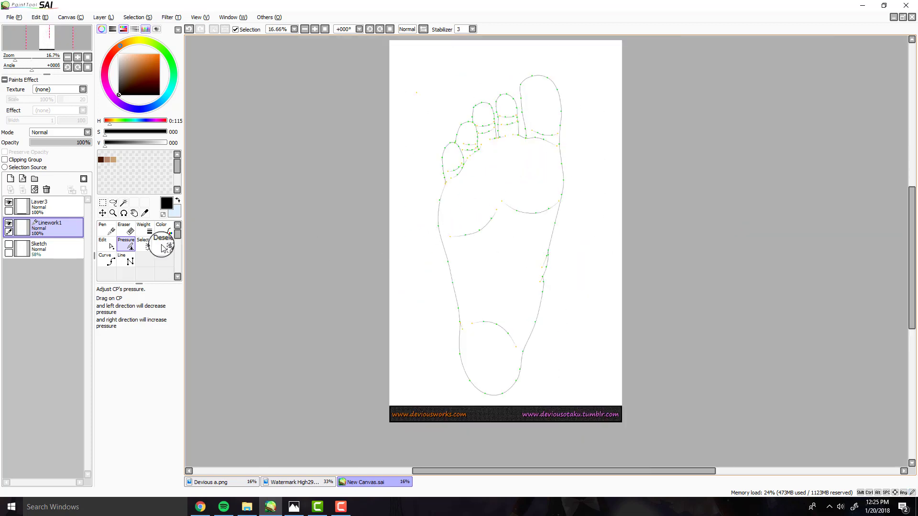
click(107, 260)
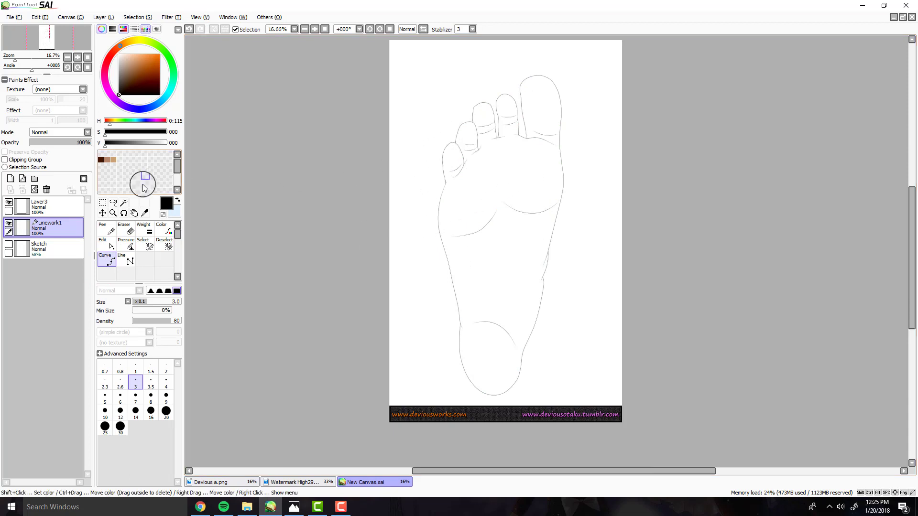
click(124, 203)
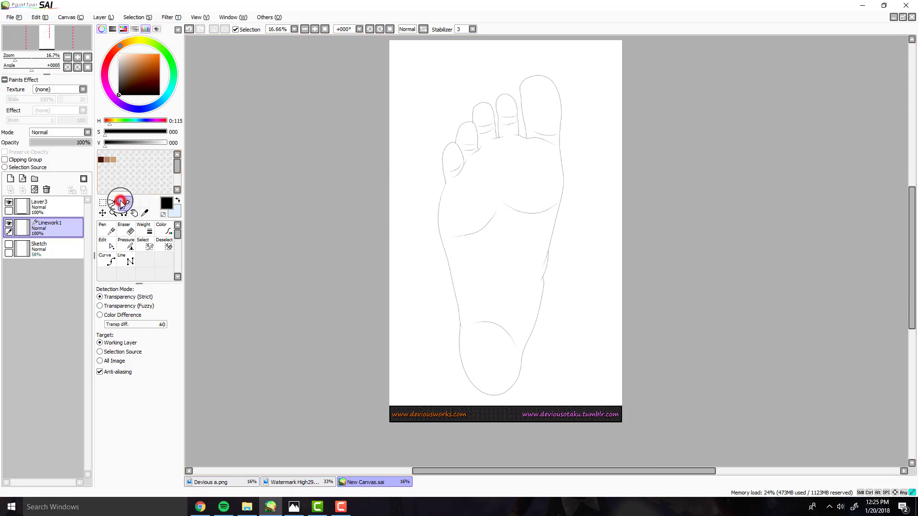
click(491, 259)
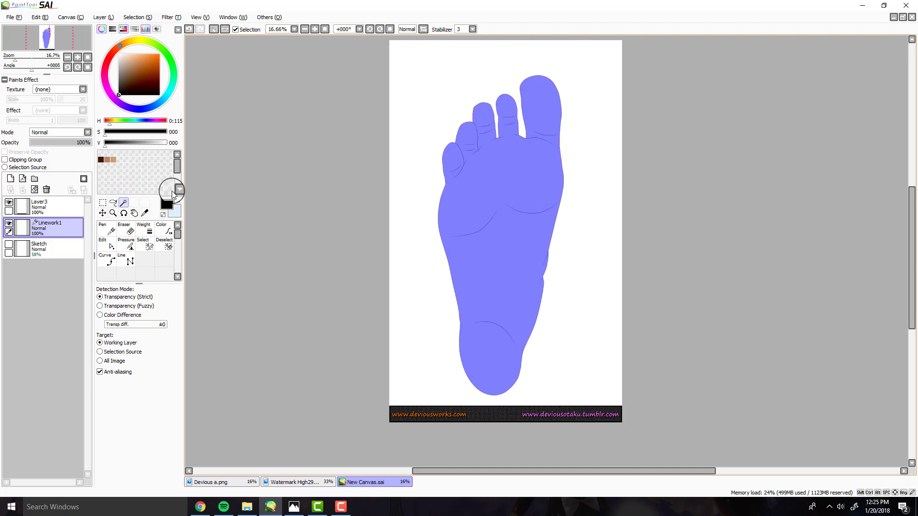
- Add a new normal layer between the Sketch and Linework1 layers
drag(17, 247, 42, 242)
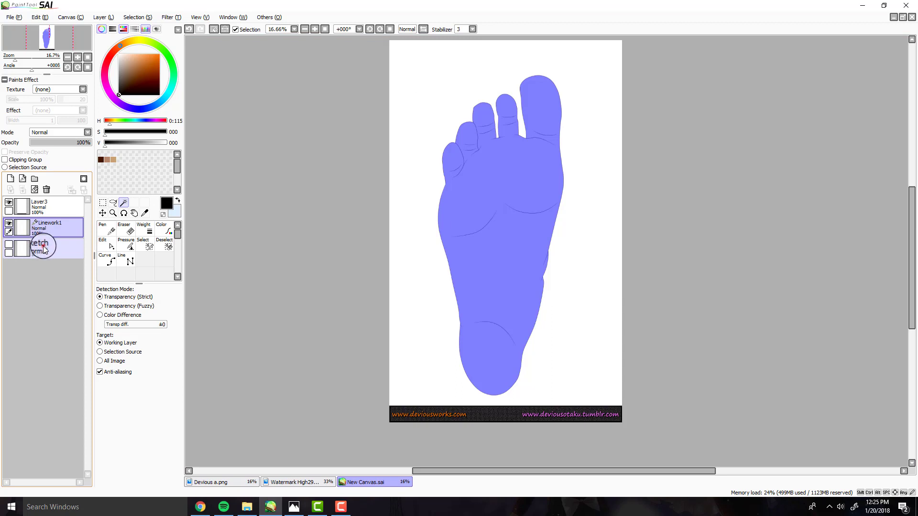
drag(43, 249, 42, 247)
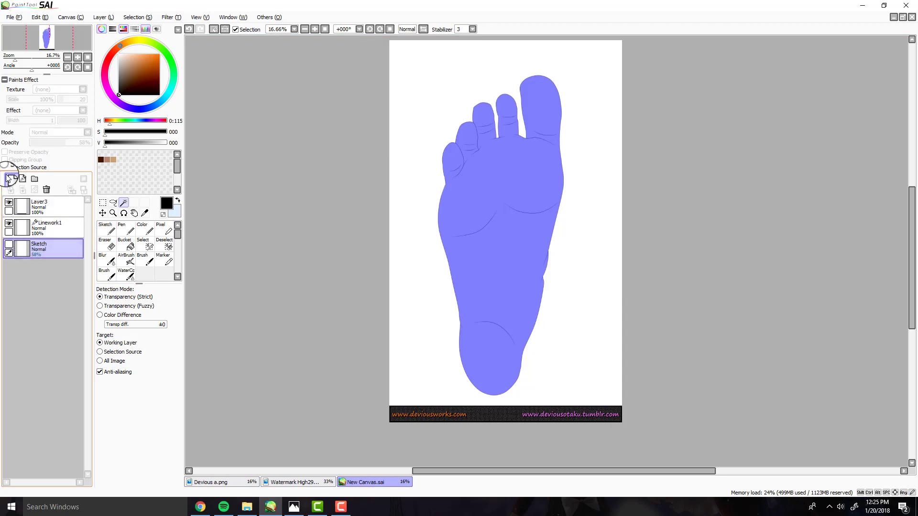
click(9, 178)
- Paint the selected foot area solid light tan (S 60, V 204) with the Pen at size 500, and clear the selection
click(128, 62)
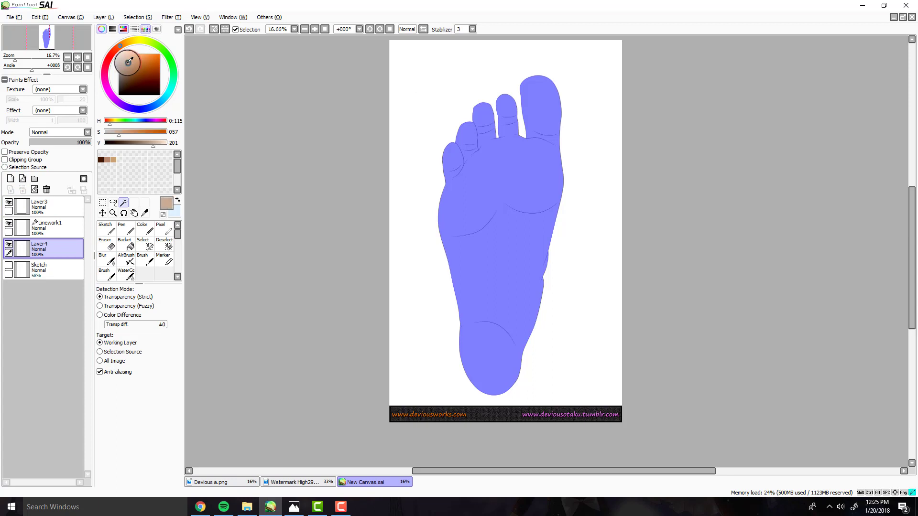
click(126, 230)
mouse_move(445, 365)
mouse_down()
mouse_move(504, 371)
mouse_move(558, 317)
mouse_move(625, 329)
mouse_move(405, 271)
mouse_move(414, 231)
mouse_move(471, 197)
mouse_move(481, 154)
mouse_move(536, 132)
mouse_move(543, 93)
mouse_move(584, 90)
mouse_move(453, 150)
mouse_up()
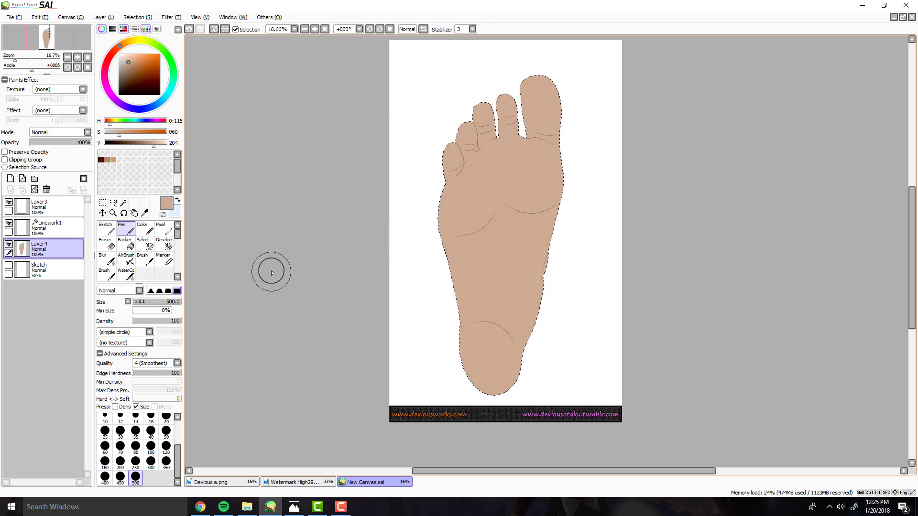
click(139, 17)
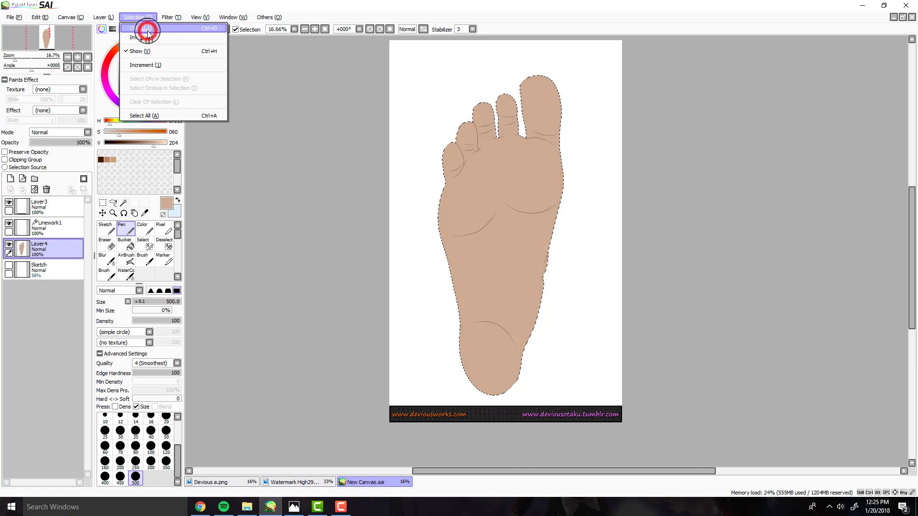
click(145, 30)
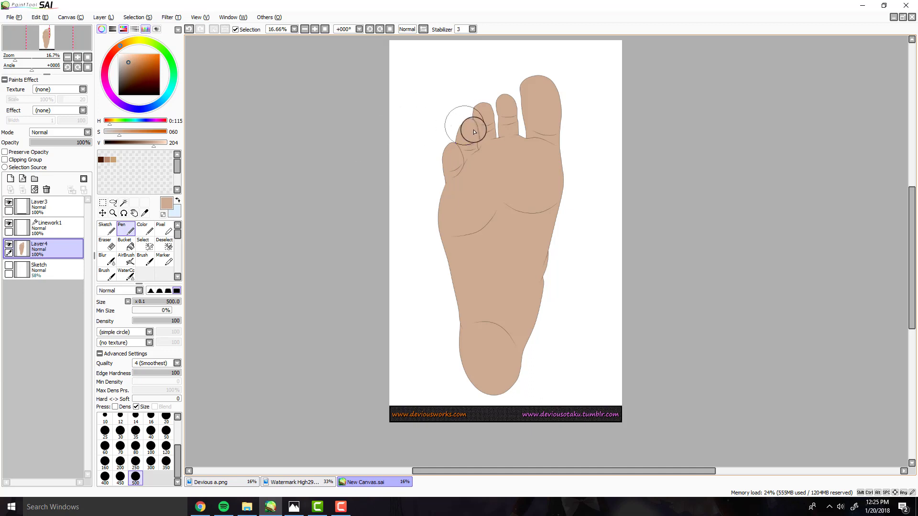
- Make the Sketch layer the active layer
click(42, 269)
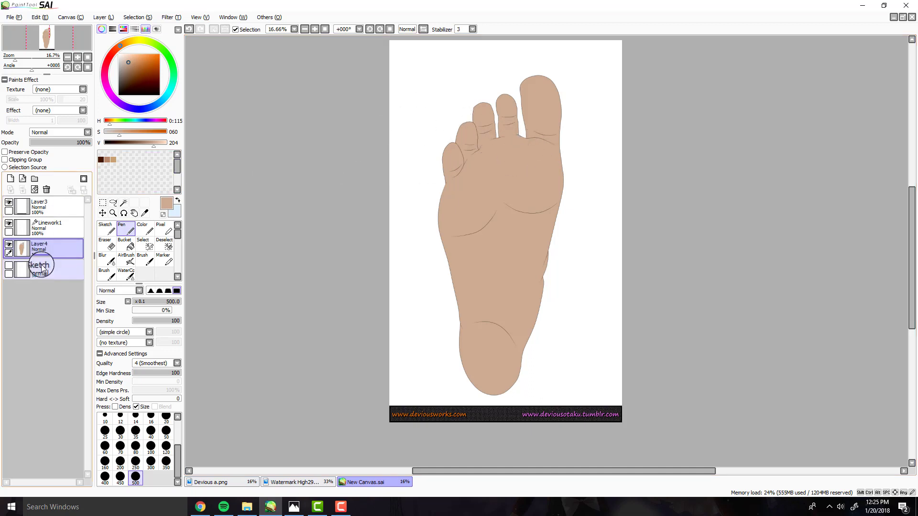